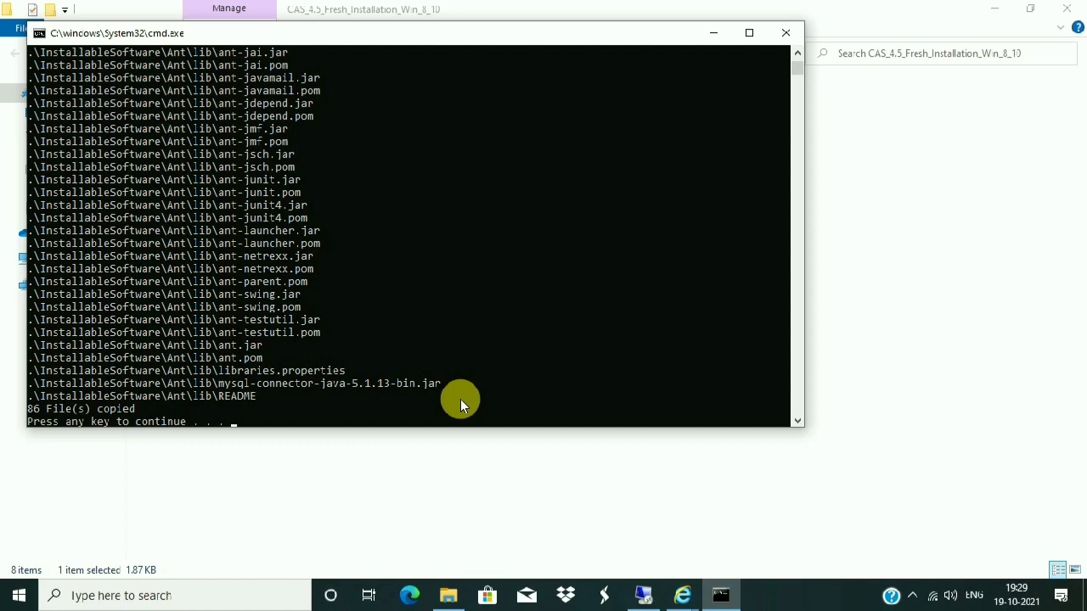
- Continue the batch installer after the 86 copied files so the Java 1.6.0_23 install begins
key("Return")
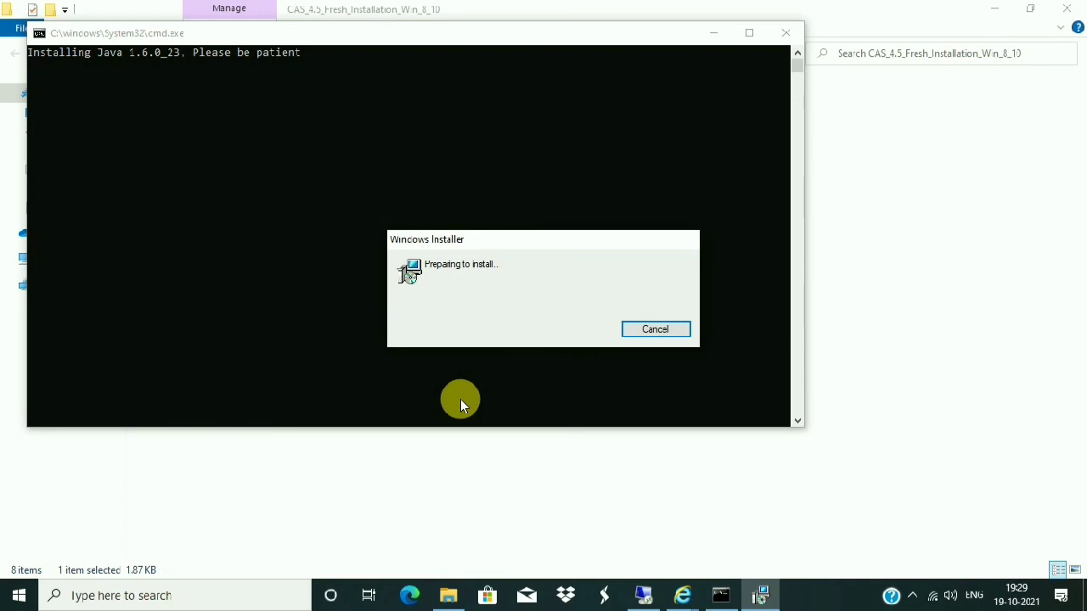
- Bring JDK 6 Update 23 setup forward and start installing with the default features
left_click(912, 598)
left_click(777, 533)
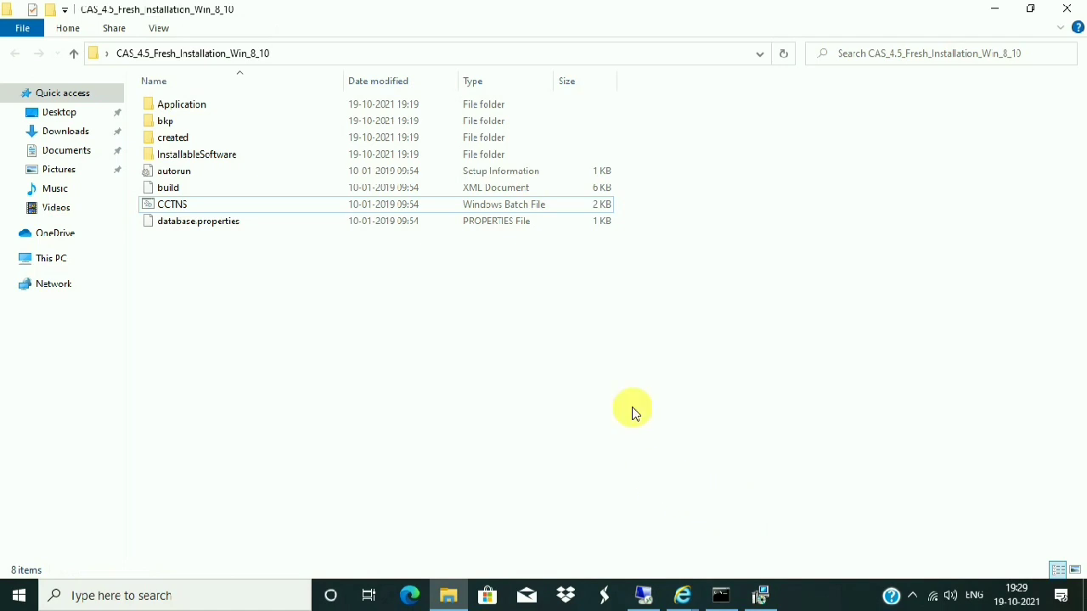
left_click(760, 594)
left_click(722, 596)
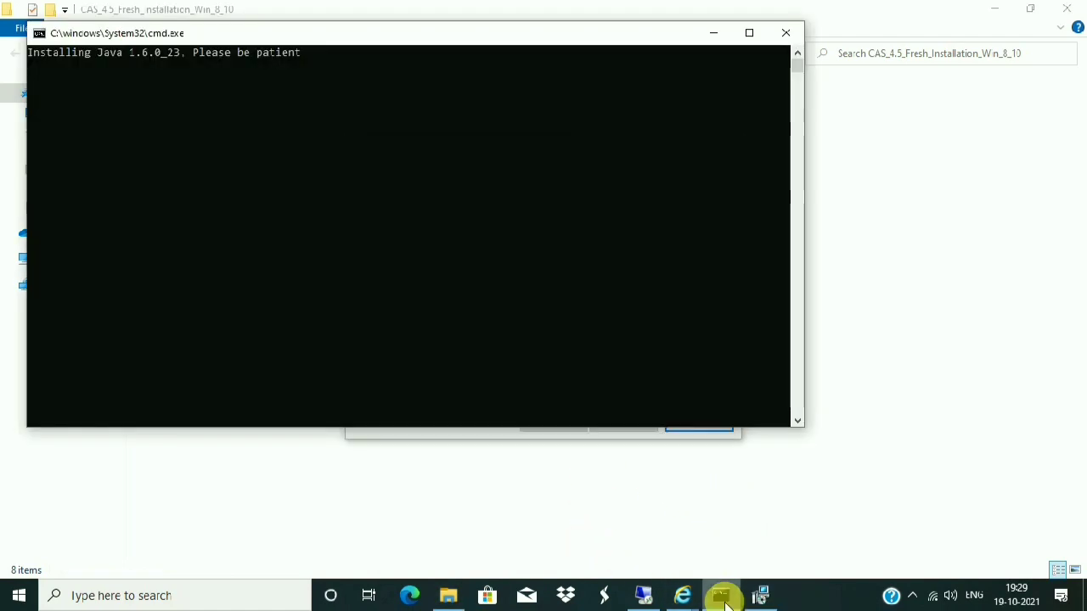
left_click(714, 32)
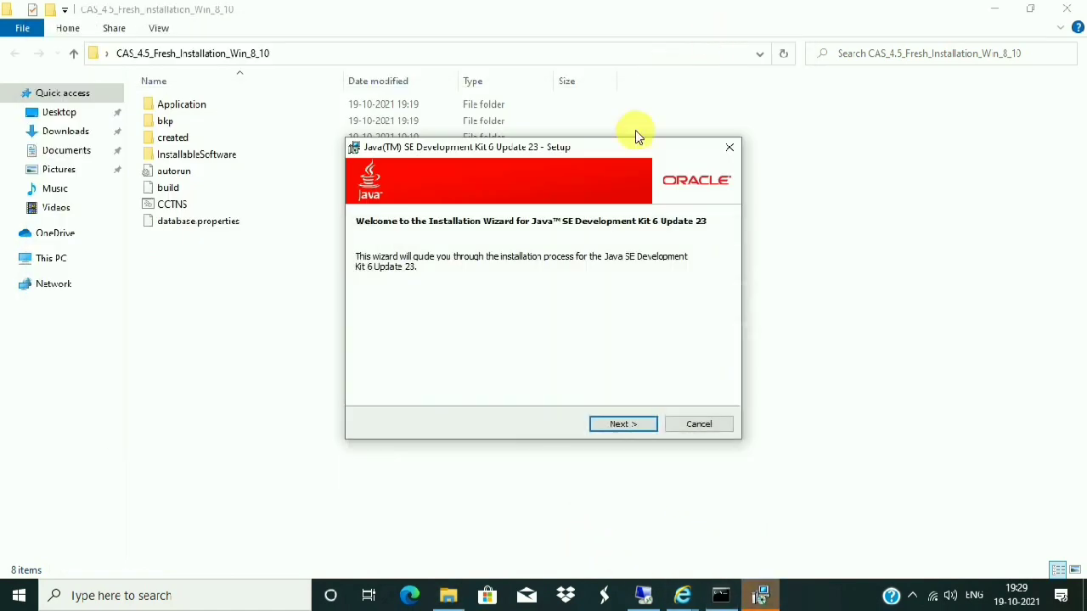
left_click(618, 427)
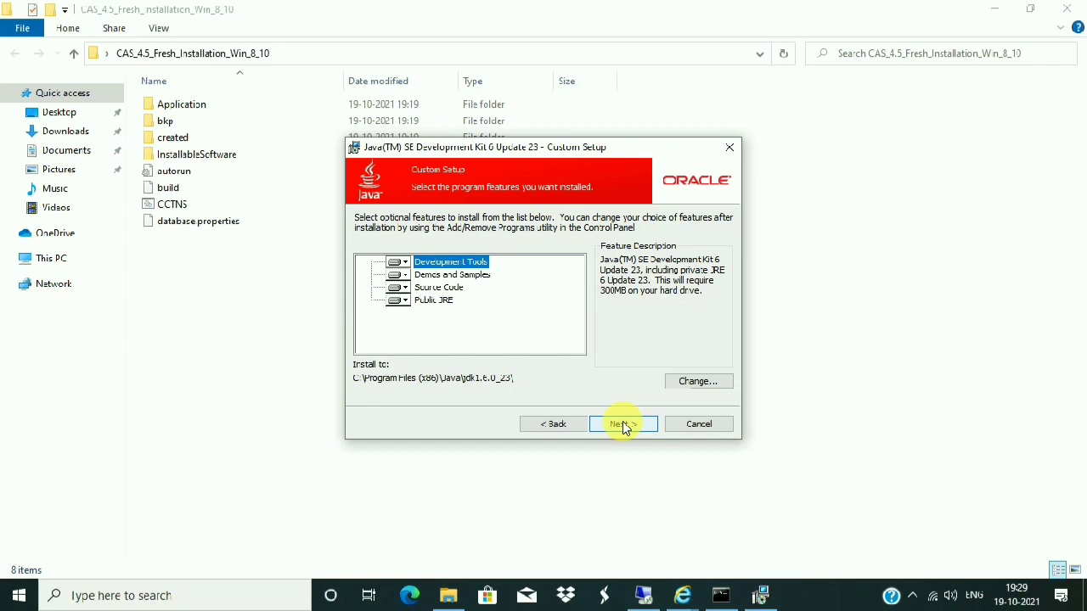
left_click(623, 425)
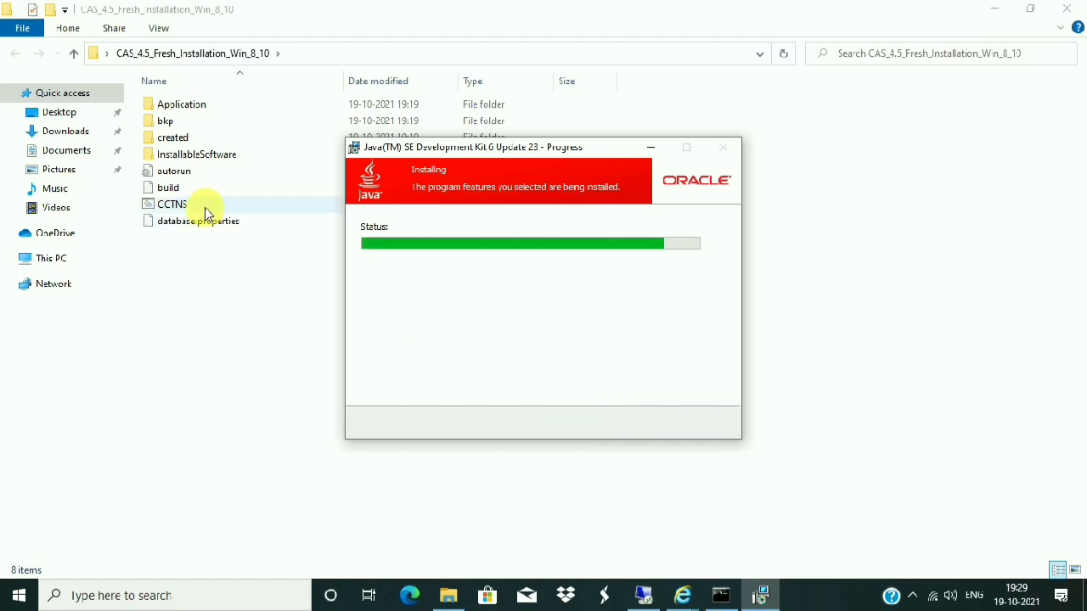
- Accept the default JRE destination folder, finish JDK setup, and return to the command window
left_click_drag(479, 154, 697, 153)
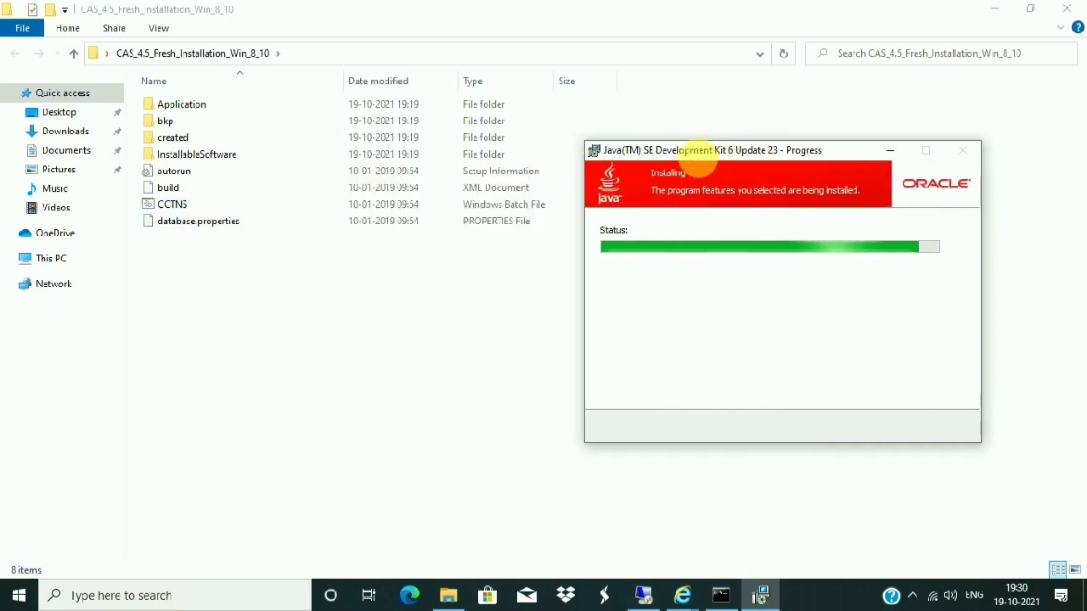
left_click(484, 210)
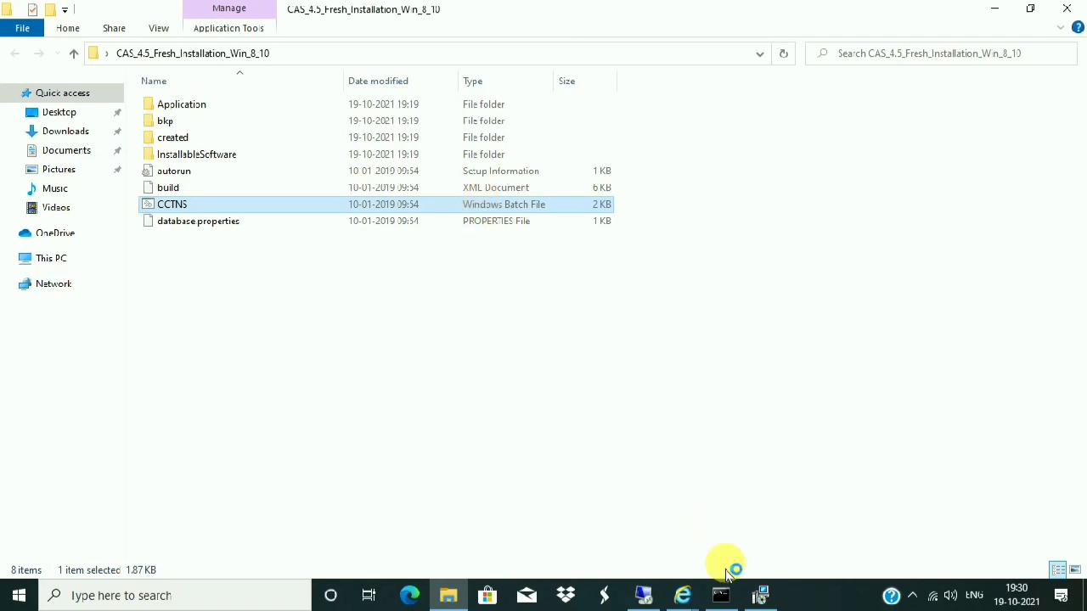
left_click(759, 595)
left_click_drag(667, 159, 344, 117)
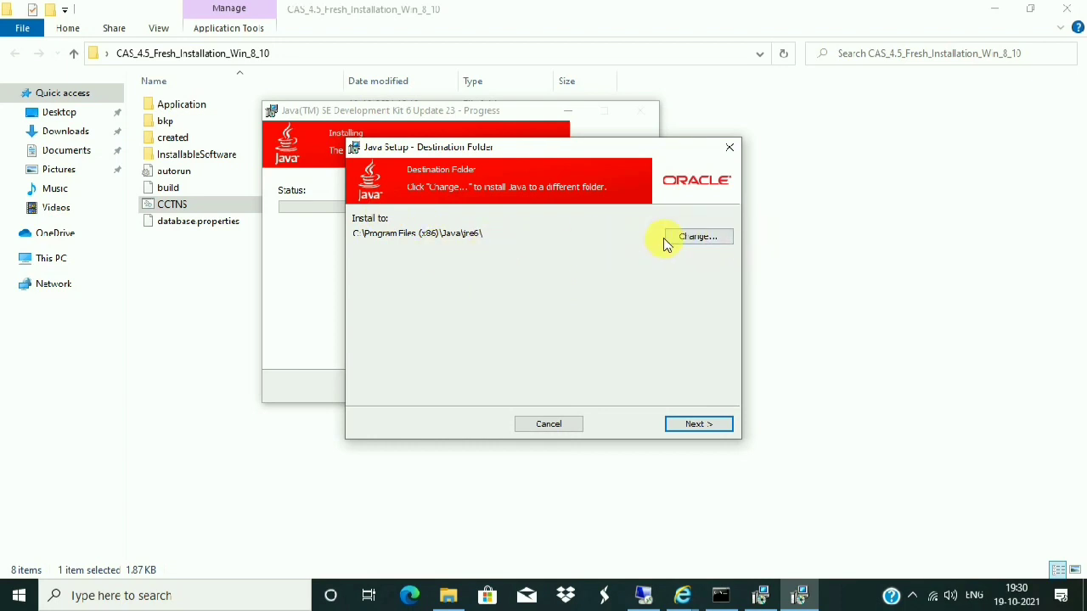
left_click(719, 422)
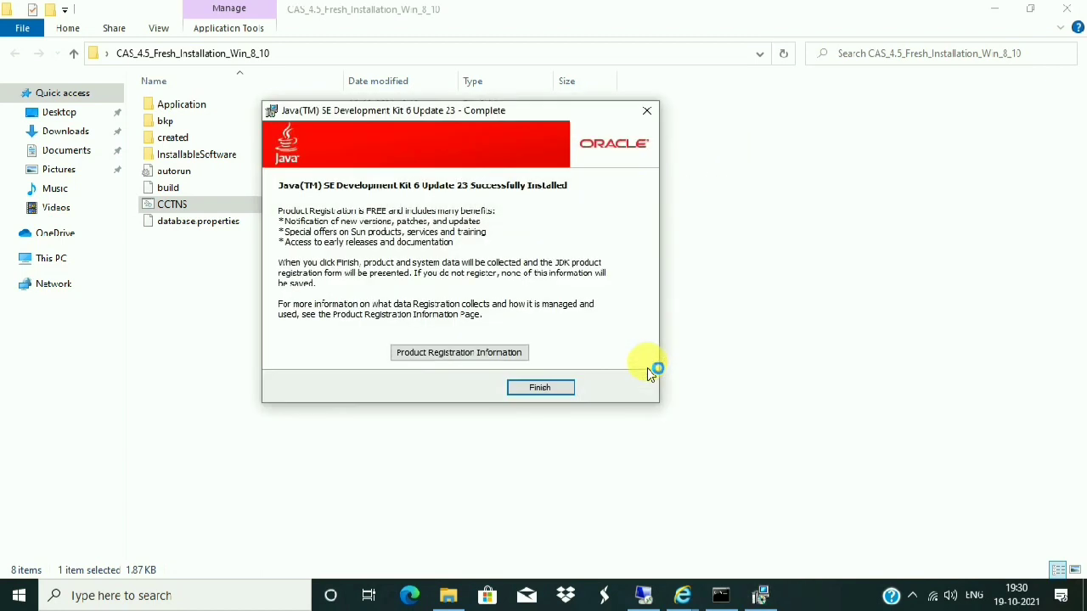
left_click(541, 388)
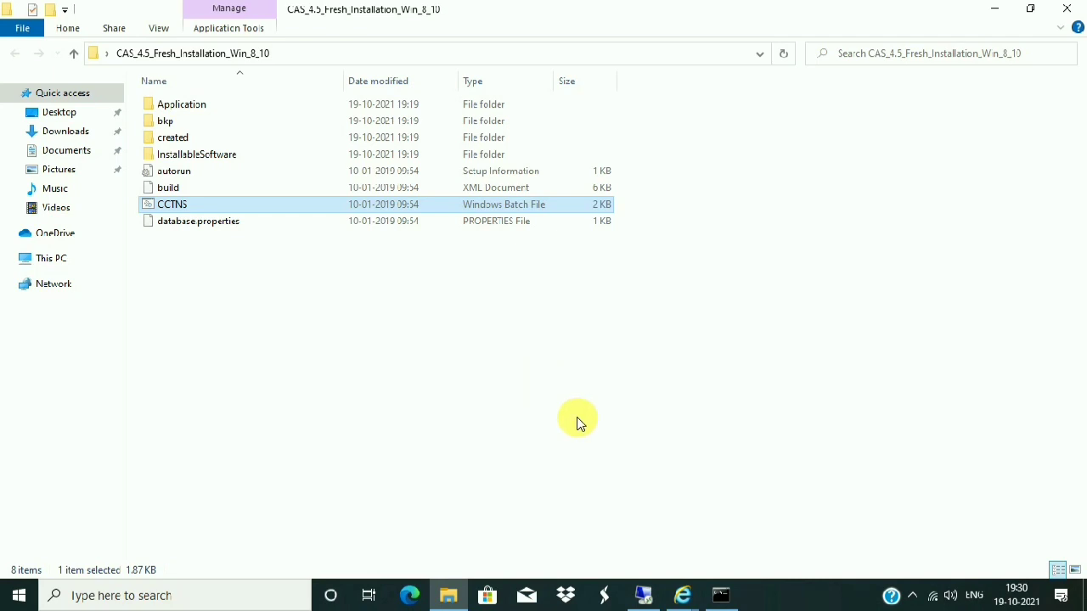
left_click(718, 595)
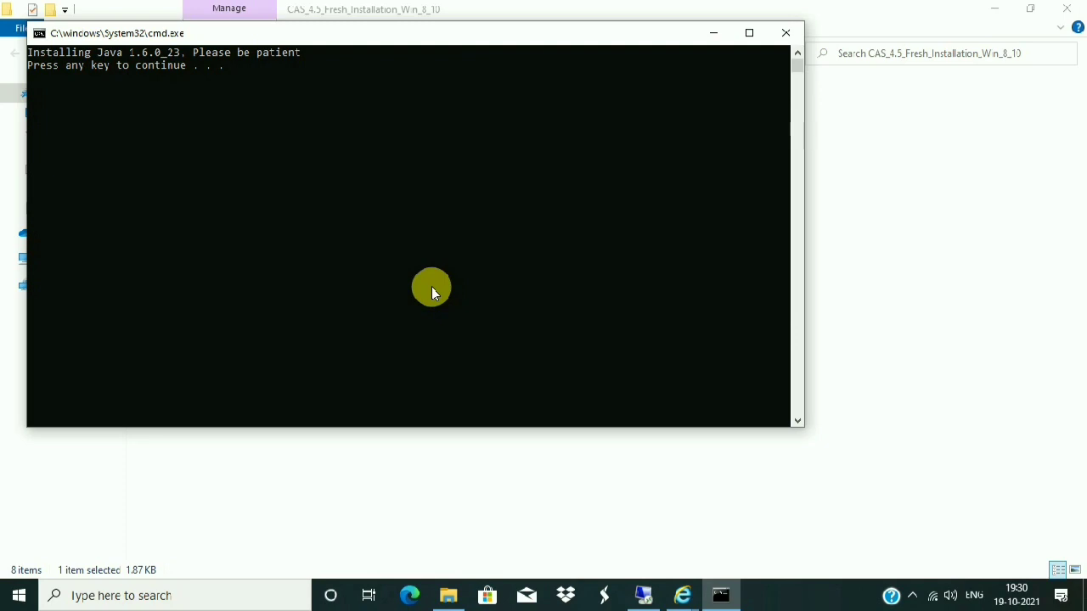
- Continue the script to MySQL 5.5 setup, accept the licence, and choose the Typical setup type
key("Return")
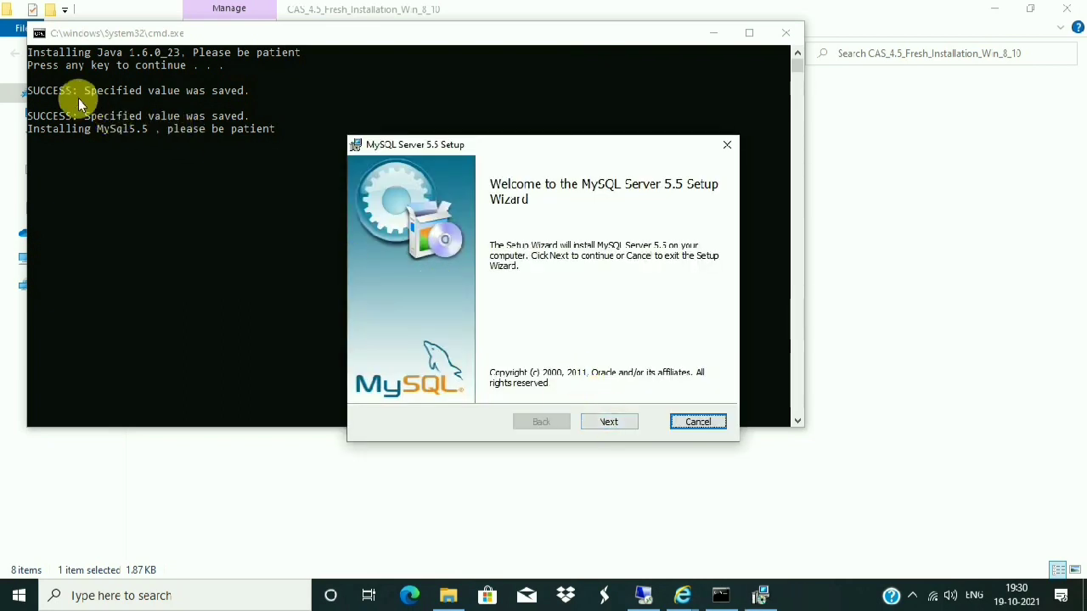
left_click(609, 421)
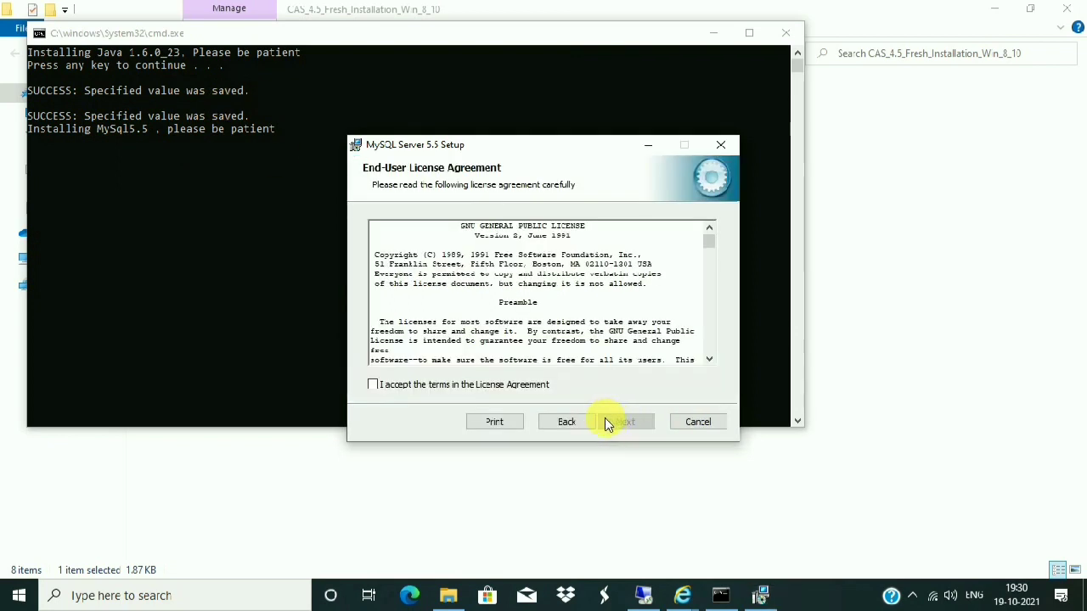
left_click(374, 383)
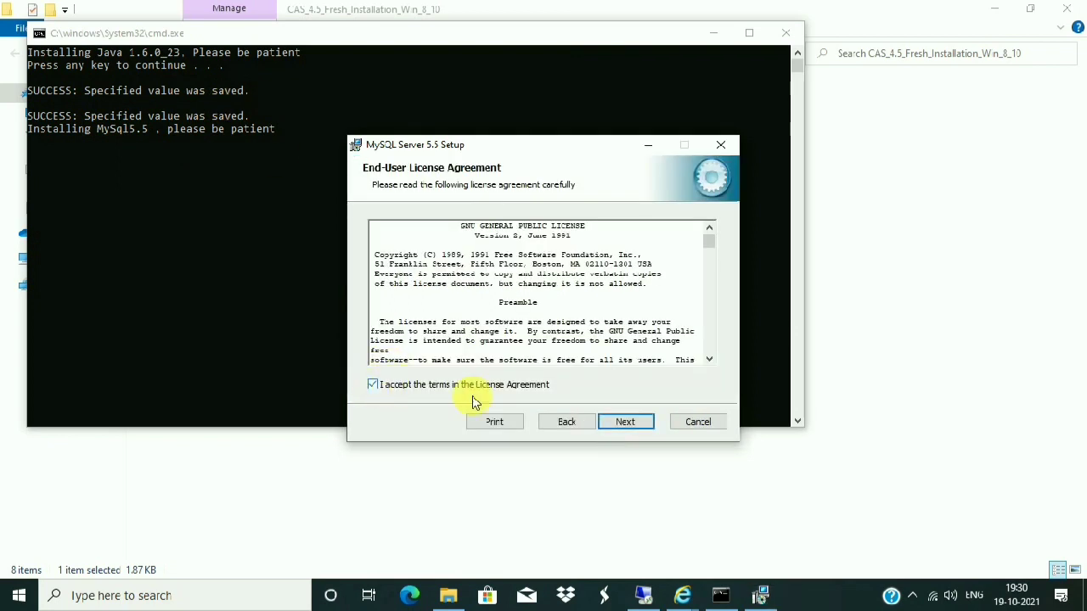
left_click(633, 423)
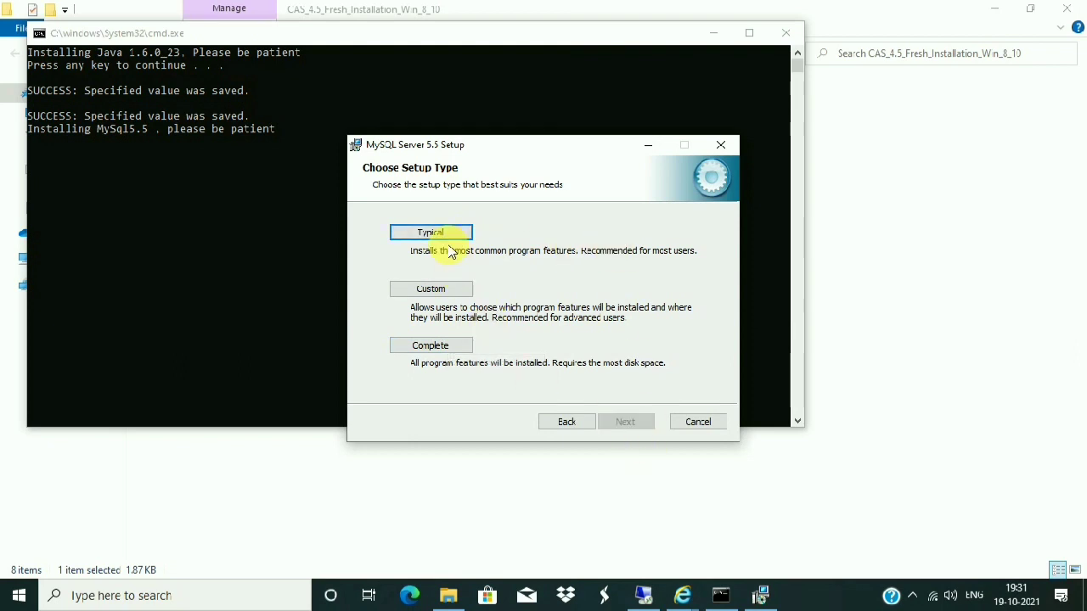
left_click(432, 346)
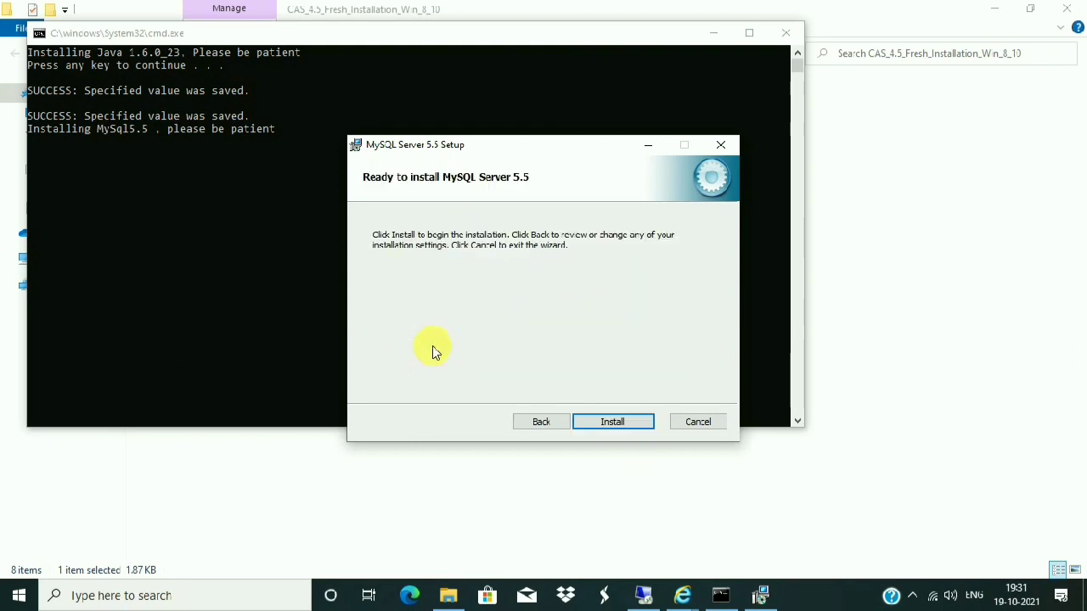
- Install MySQL Server 5.5 and finish with the instance configuration wizard set to launch
left_click(620, 422)
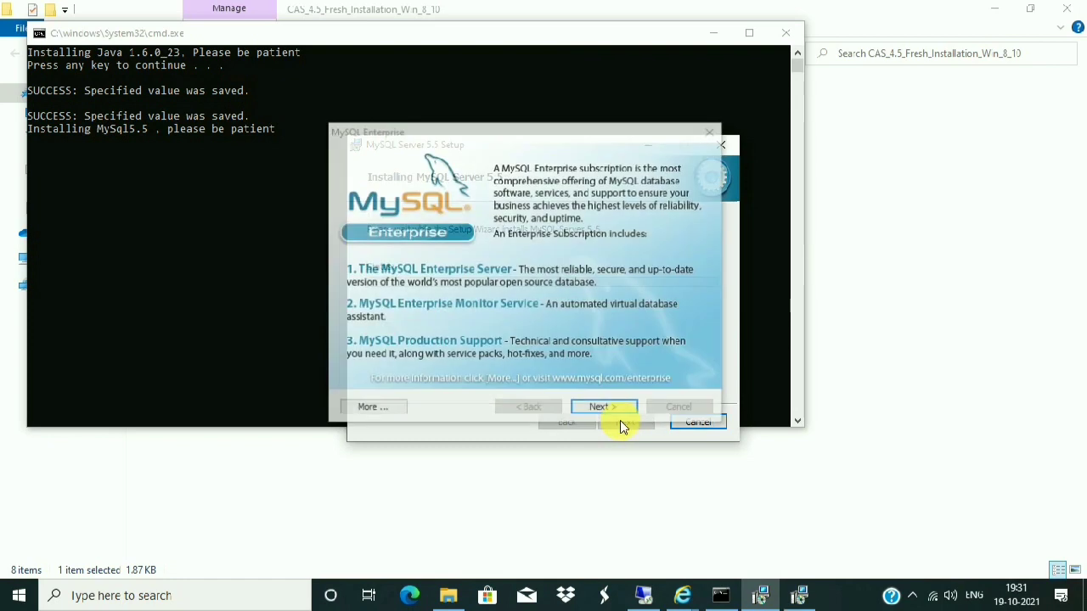
left_click(618, 410)
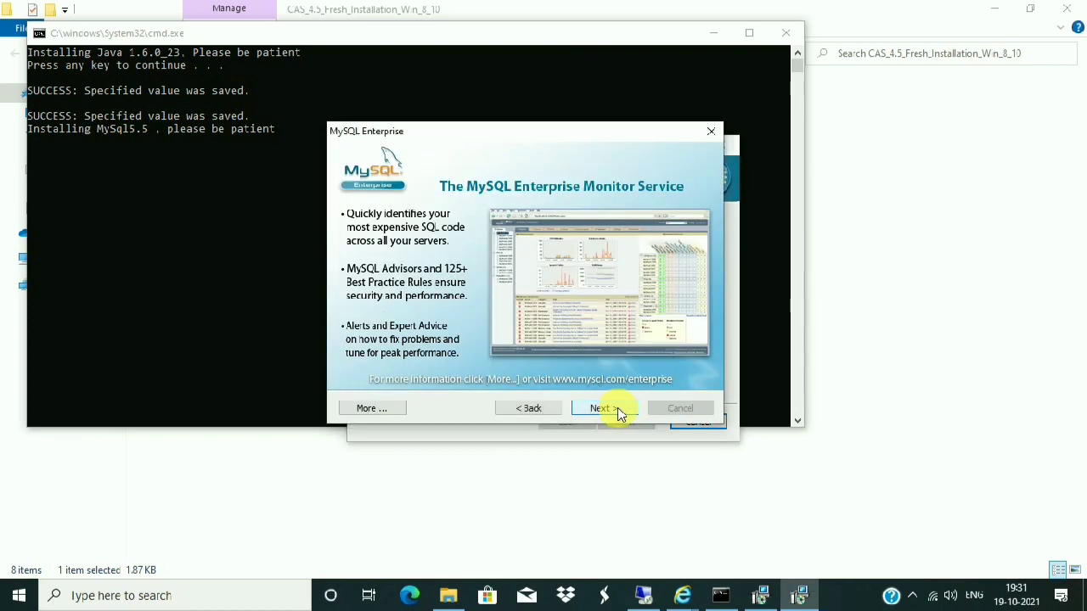
left_click(618, 410)
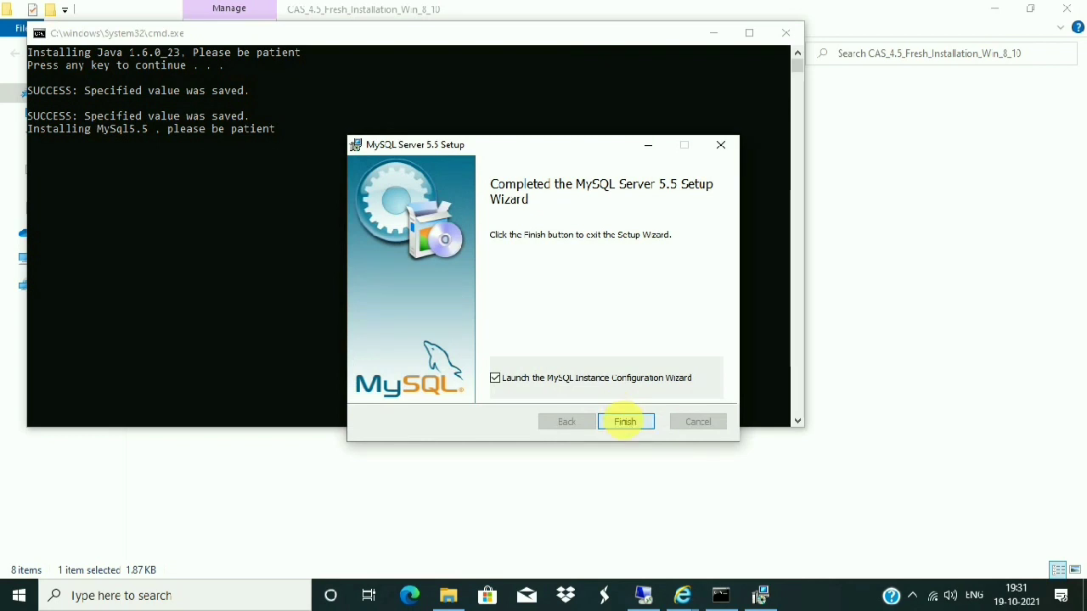
left_click(626, 423)
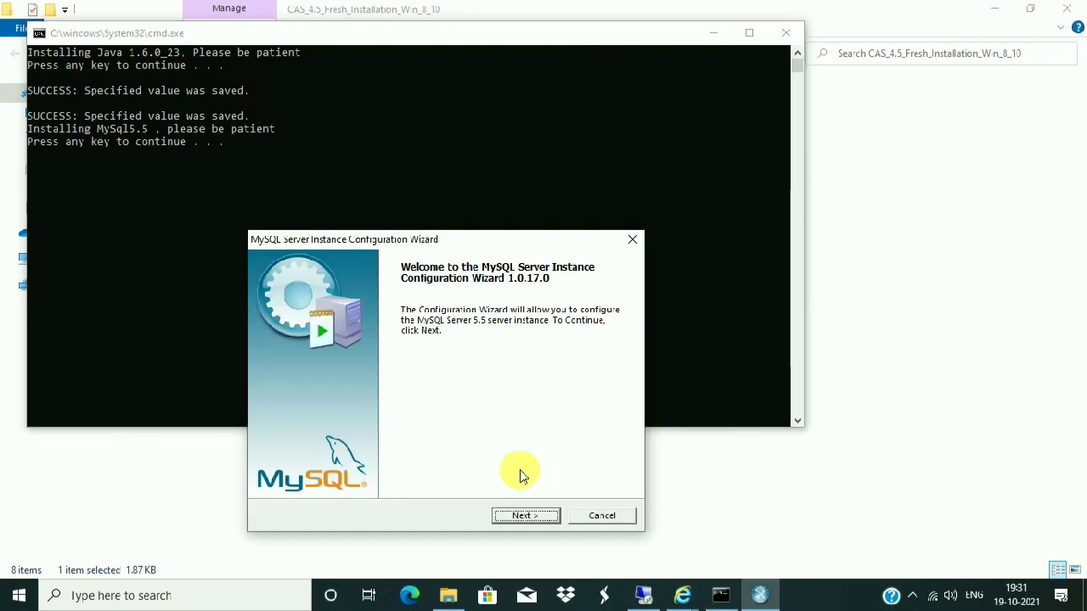
- Choose Standard Configuration, keep MySQL as the service name, and add the bin directory to PATH
left_click(548, 516)
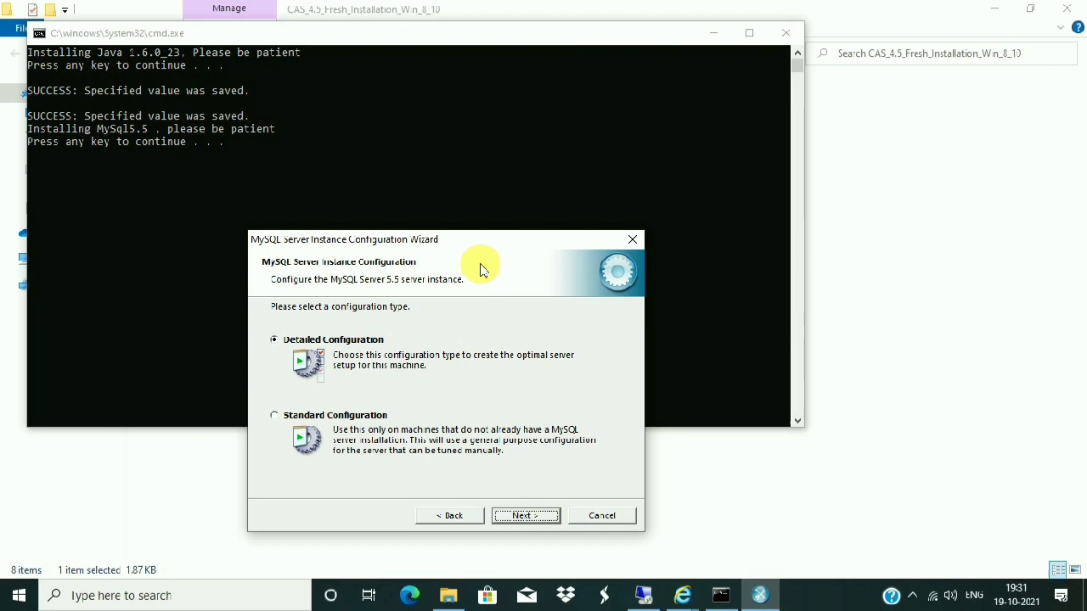
left_click_drag(469, 239, 462, 136)
left_click(266, 312)
left_click(520, 412)
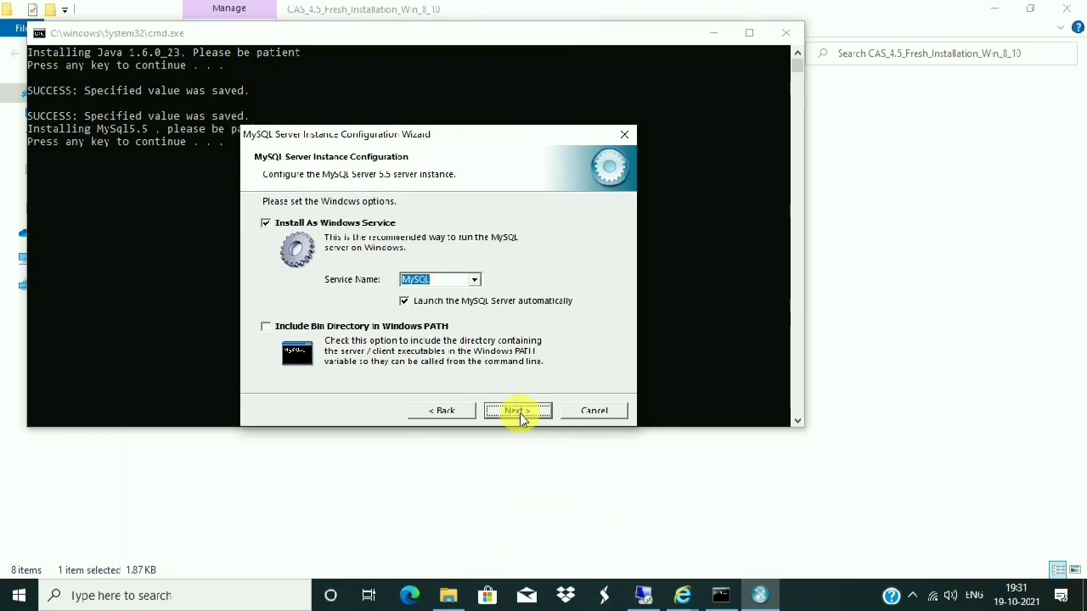
left_click(265, 327)
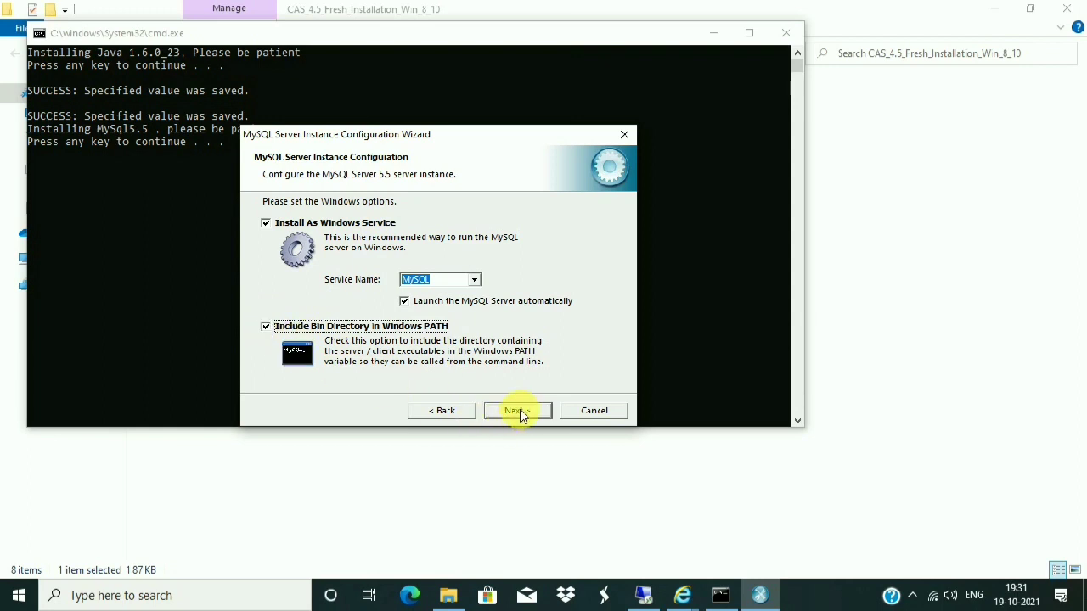
left_click(476, 283)
left_click(476, 285)
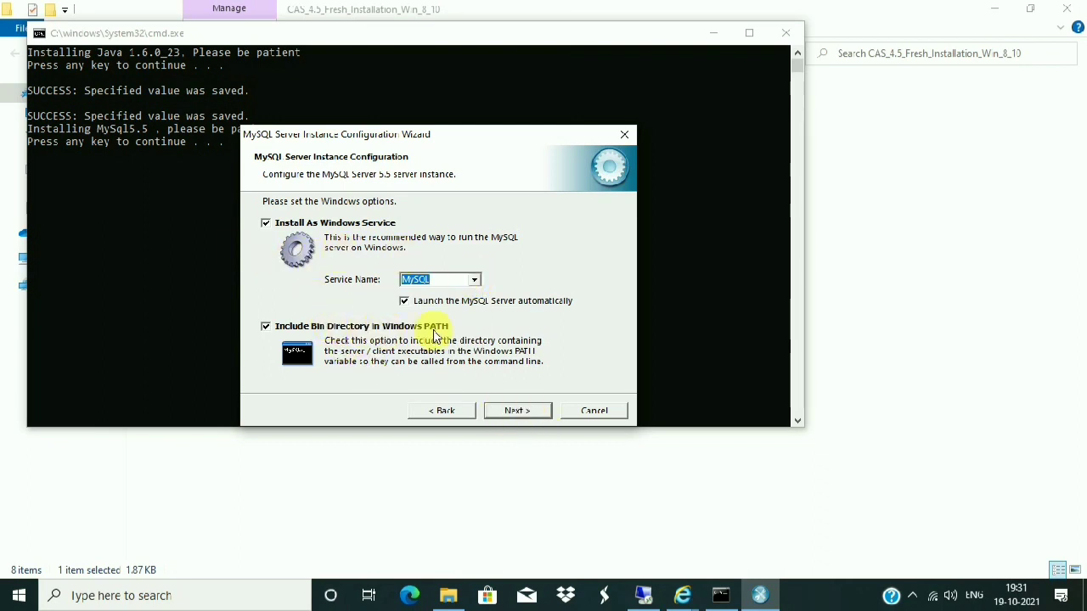
left_click(518, 410)
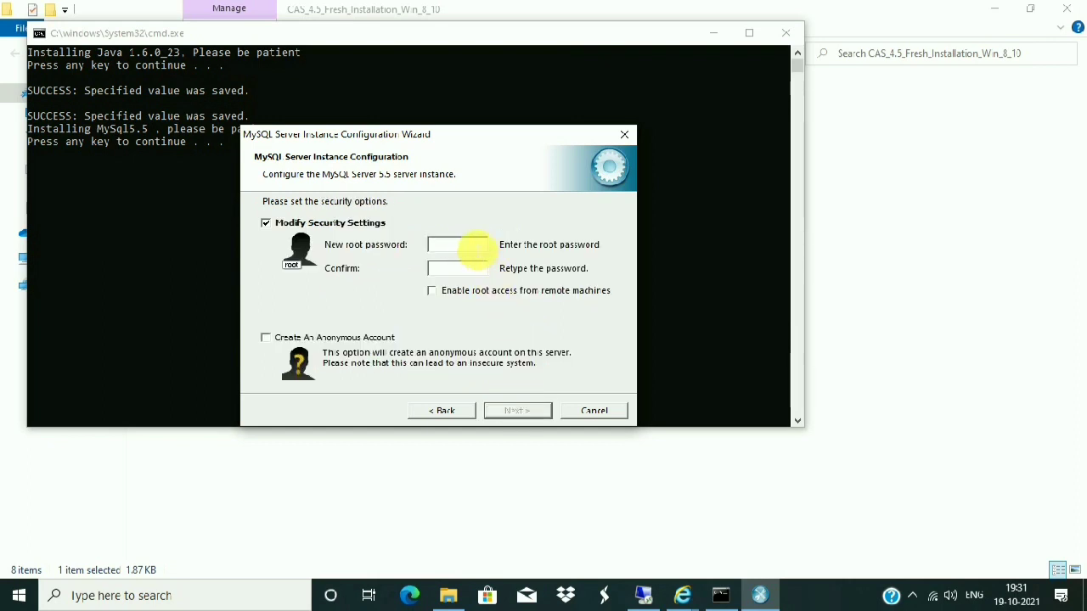
- Set the root password, enable root access from remote machines, and advance to ready-to-execute
type("root")
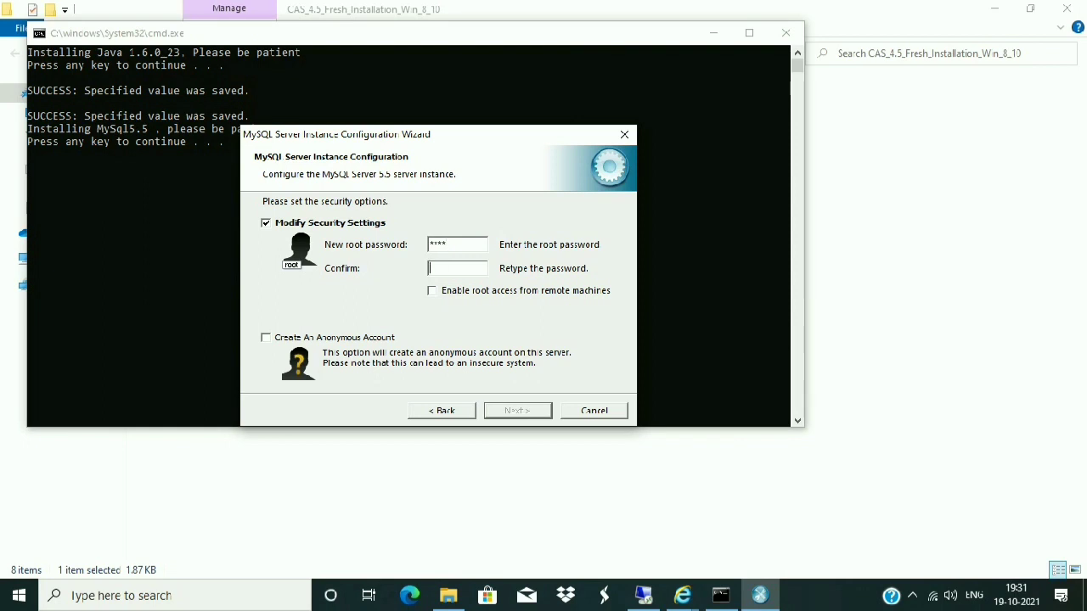
type("root")
left_click(433, 291)
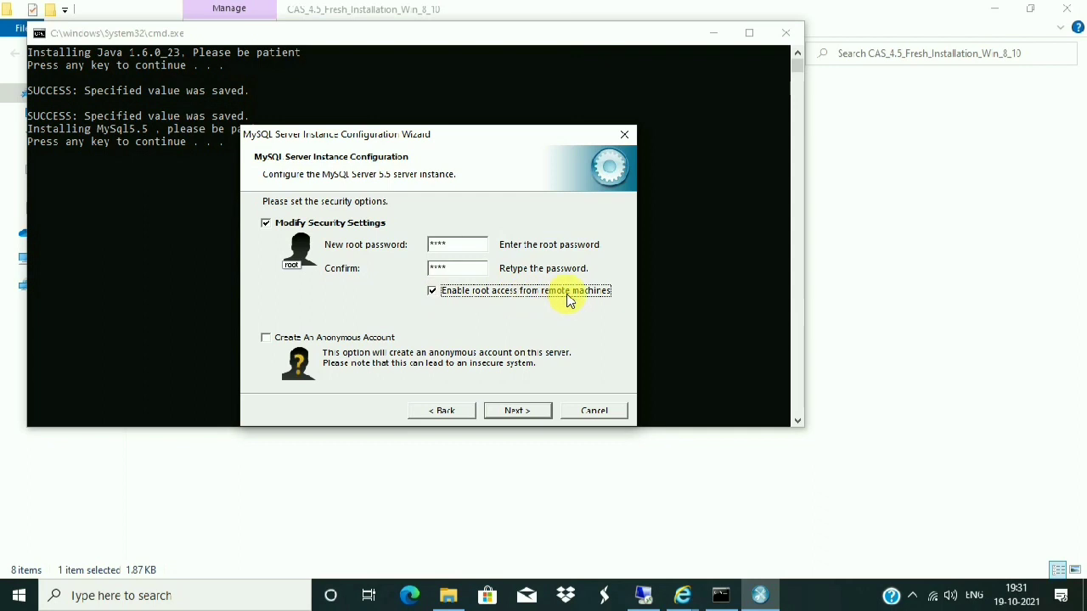
left_click(518, 411)
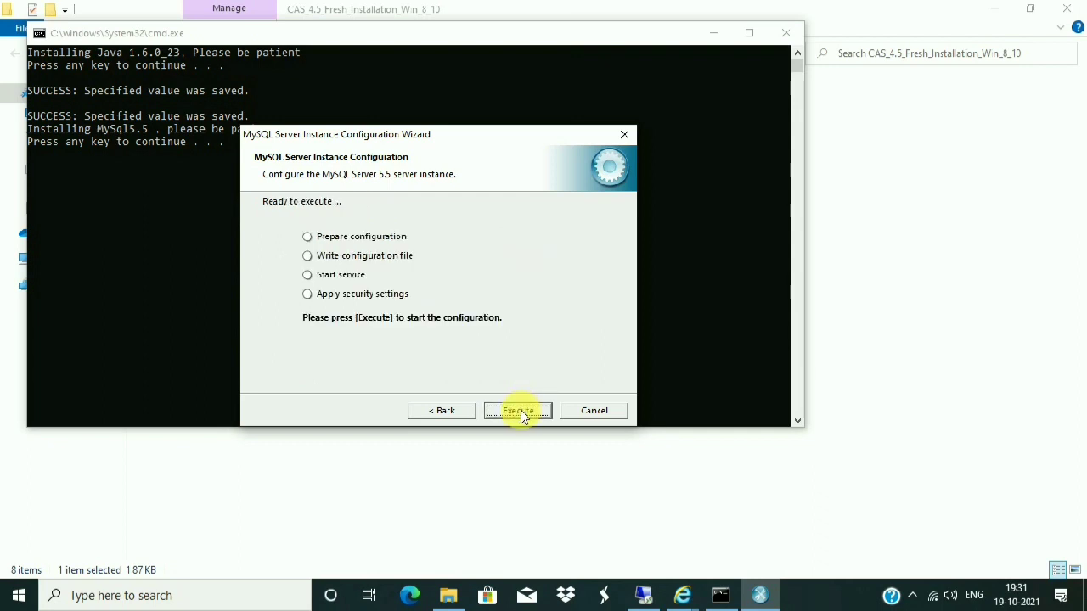
- Recheck the security page, then execute the configuration to write the config file and start MySQL
left_click(465, 410)
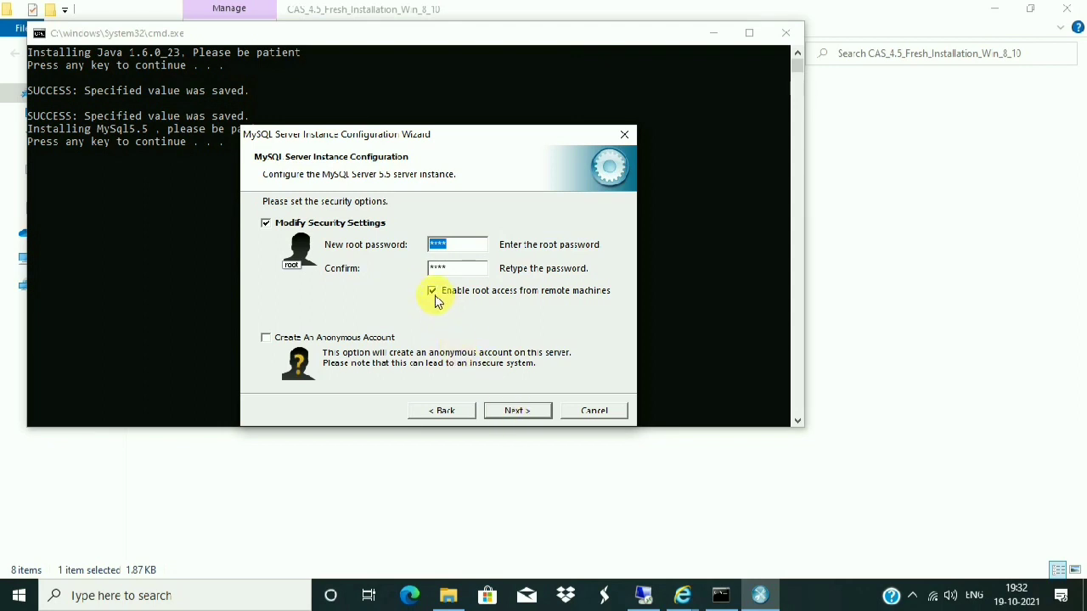
left_click(520, 410)
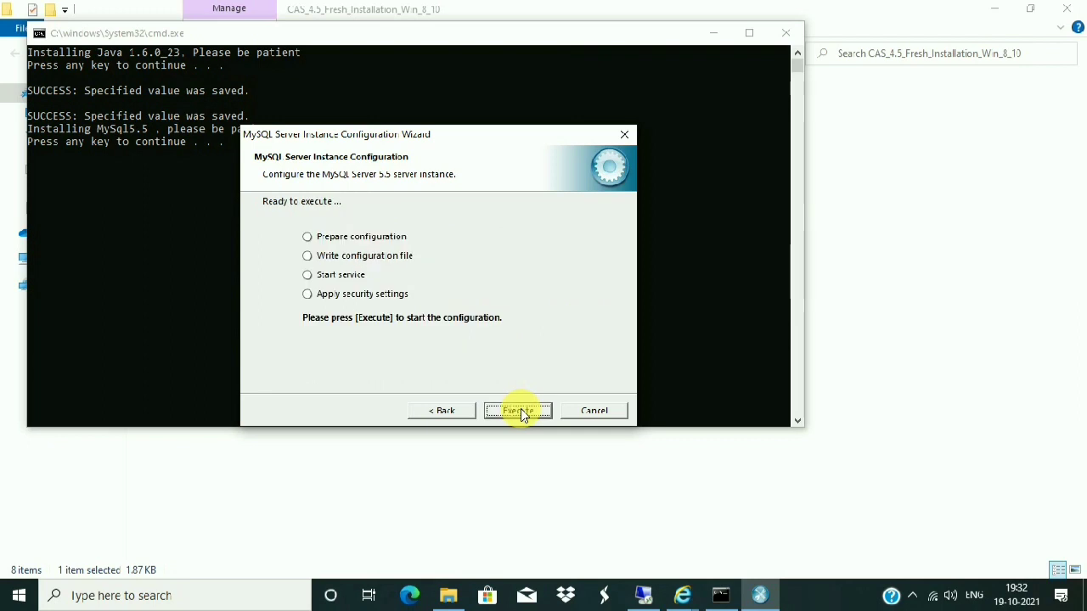
left_click(518, 411)
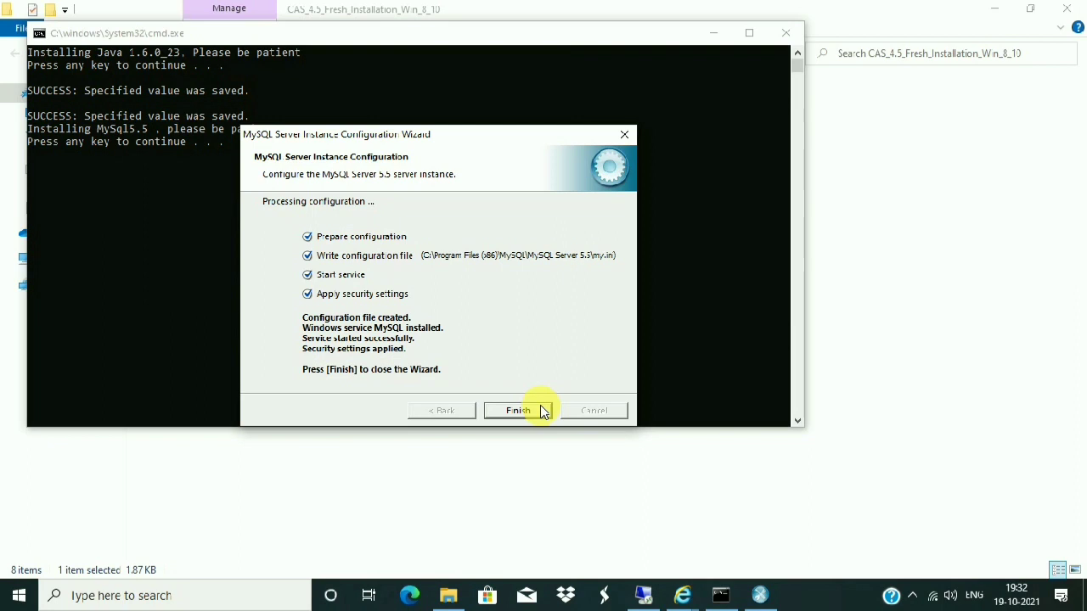
- Close the finished configuration wizard and let the paused batch script run on until the console closes
left_click(518, 410)
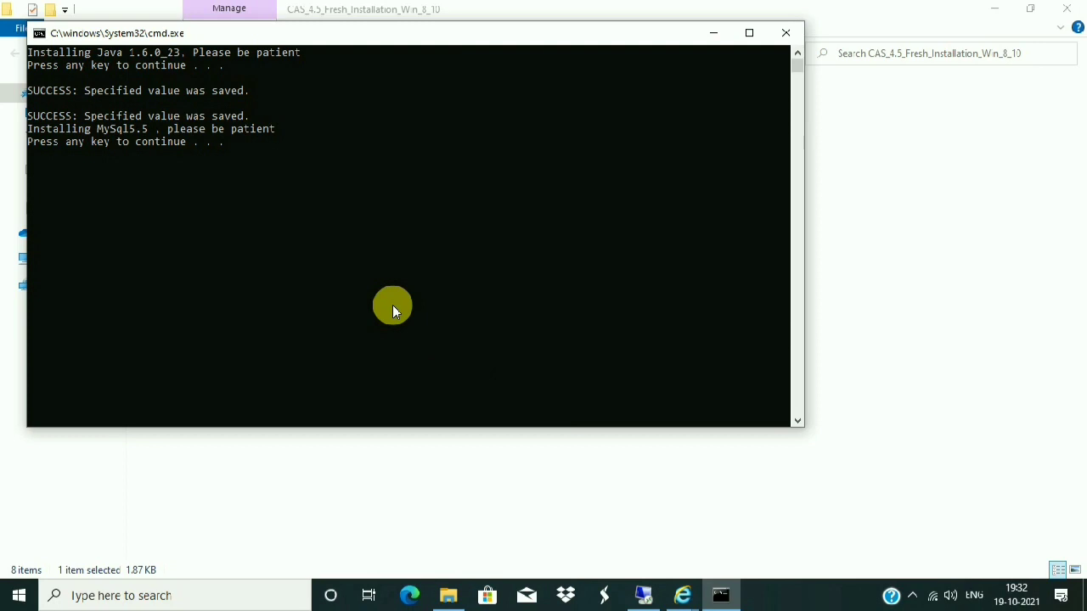
key("Return")
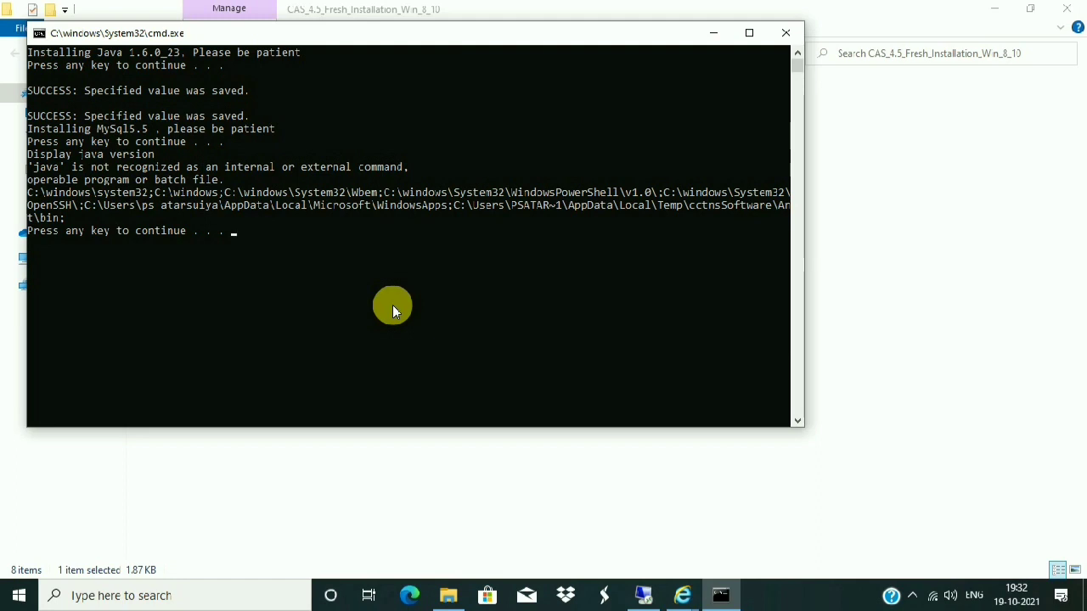
key("Return")
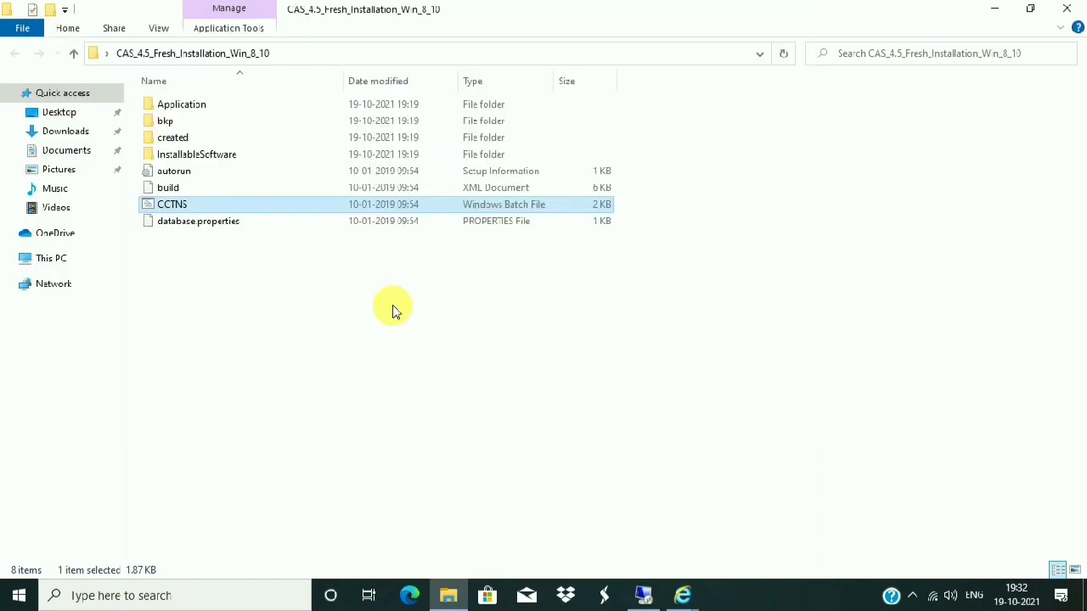
- Run CCTNS.bat, answer 'a' to overwrite, and confirm reinstalling JDK 6 Update 23
double_click(260, 206)
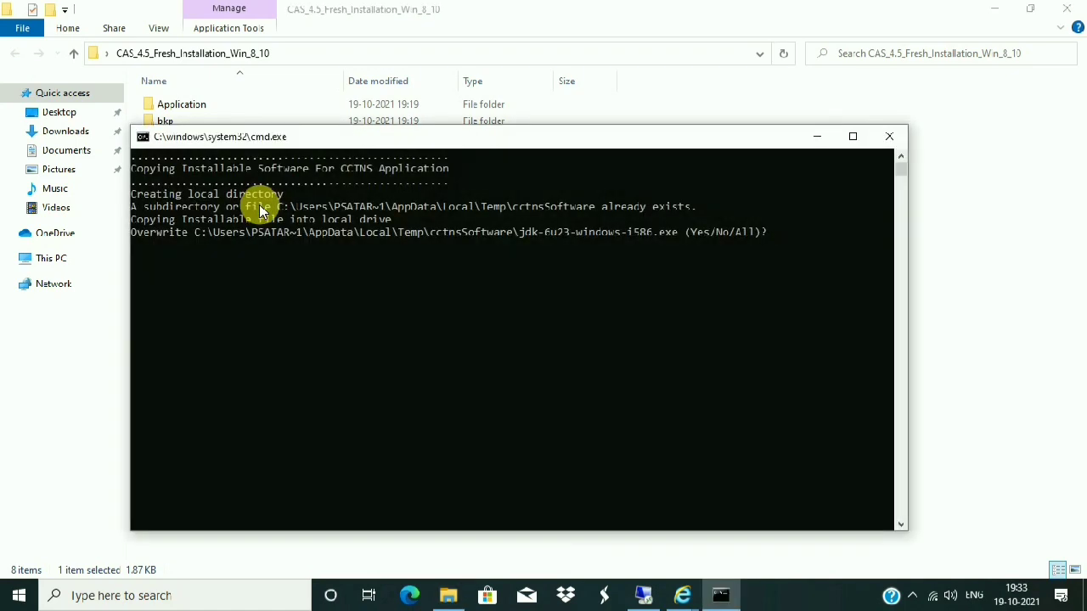
type("a")
key("Return")
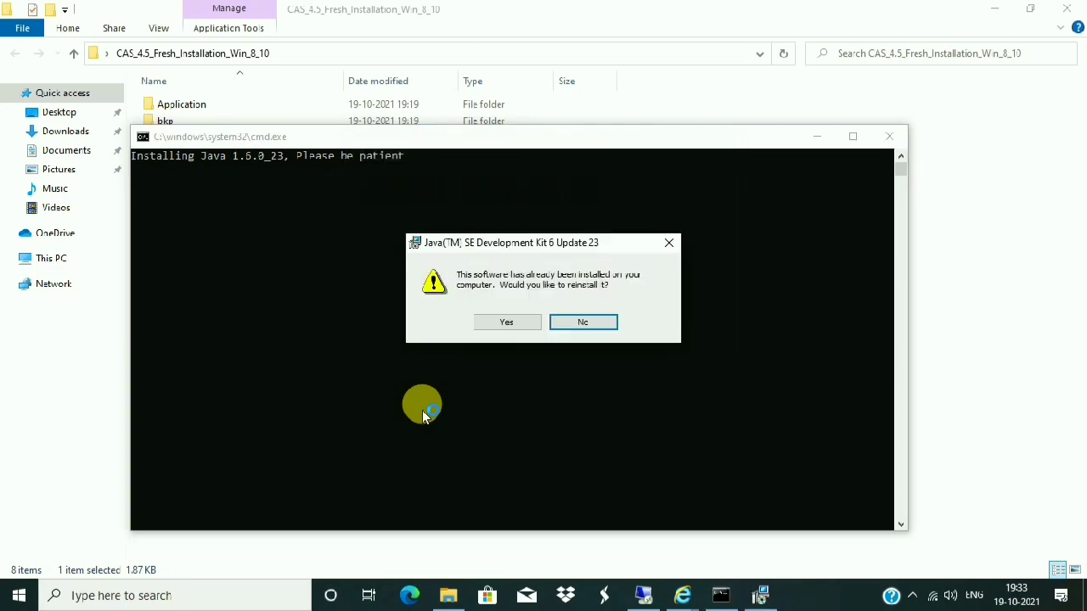
left_click(496, 333)
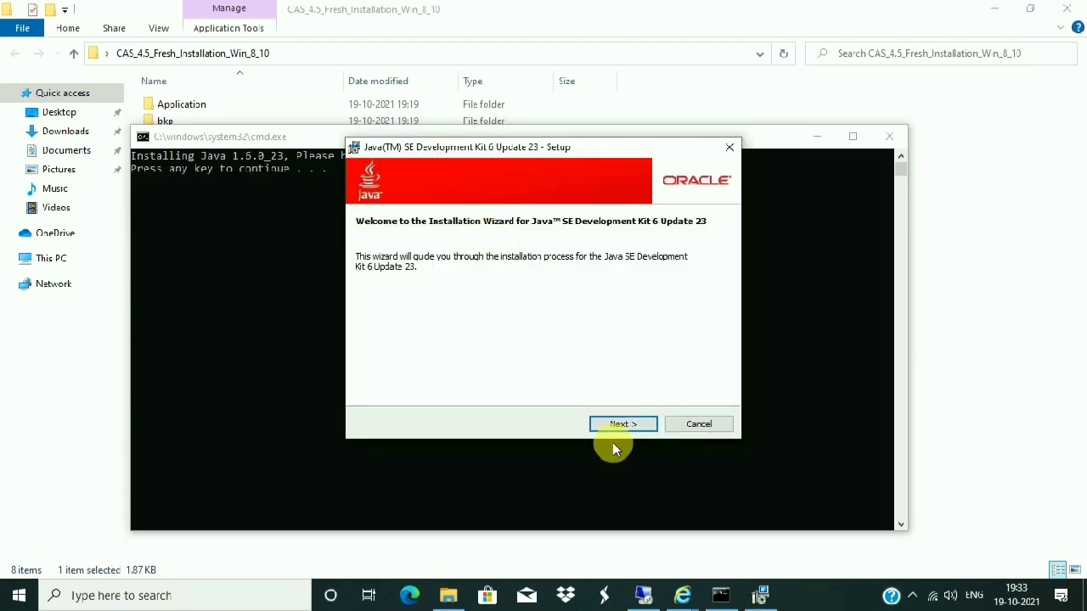
left_click(618, 424)
left_click(623, 423)
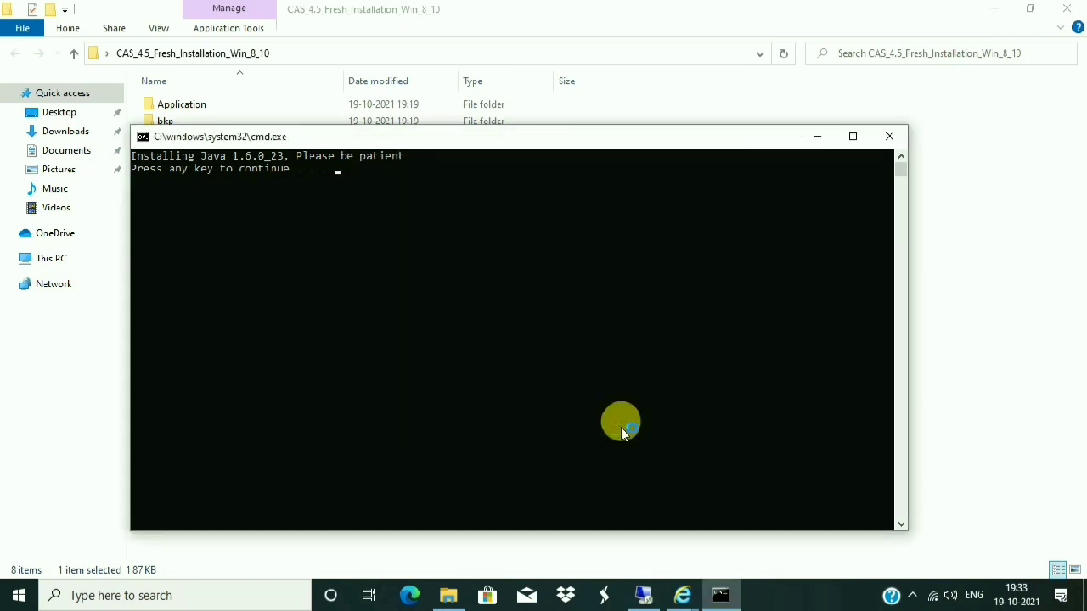
- Resume the console, answer 'a' again, and reconfirm the JDK reinstall
left_click(407, 221)
key("Return")
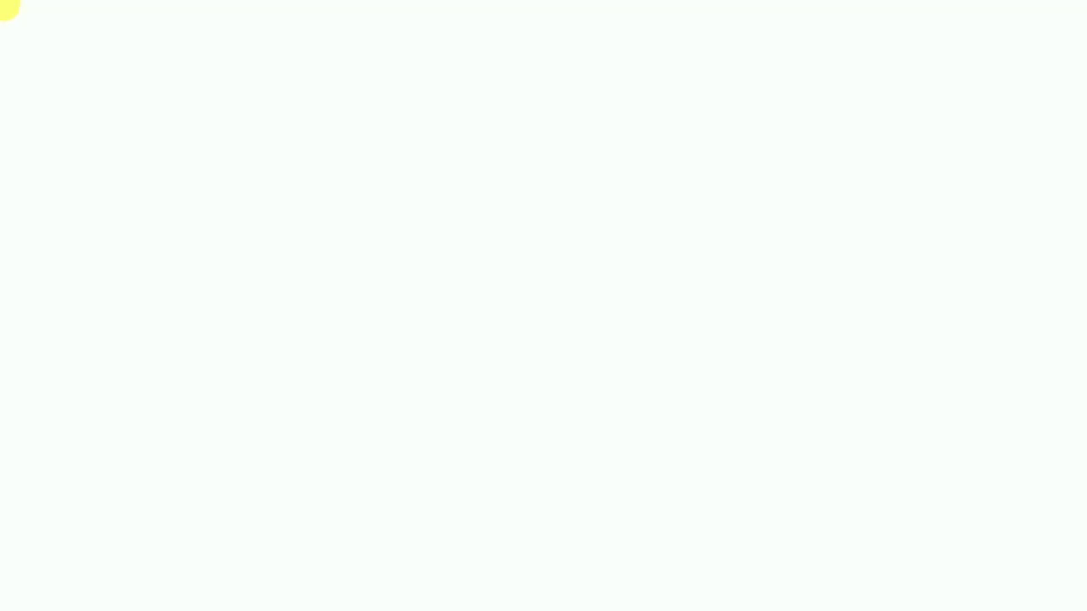
type("a")
key("Return")
key("Return")
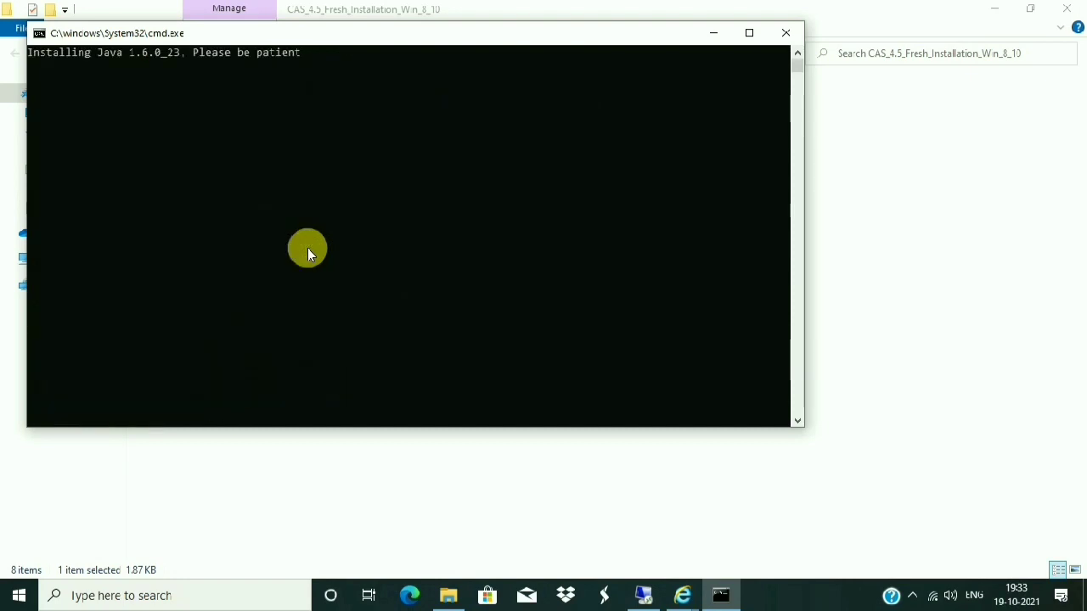
left_click(499, 326)
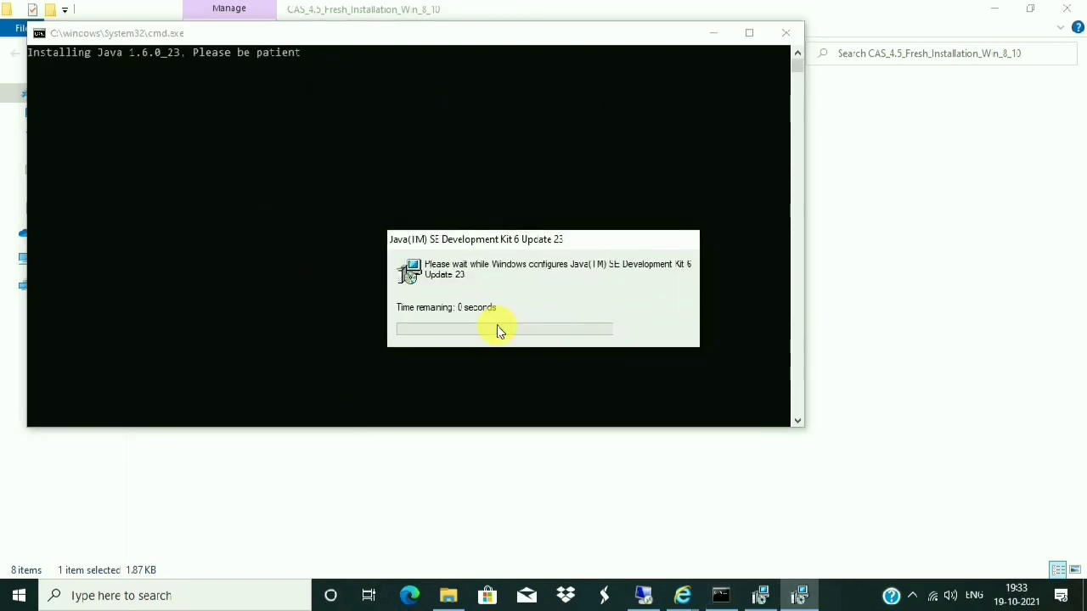
- Install the JDK with Development Tools kept on the local drive and other features unchanged
left_click(632, 428)
left_click(402, 264)
left_click(412, 281)
left_click(407, 288)
left_click(407, 276)
left_click(407, 263)
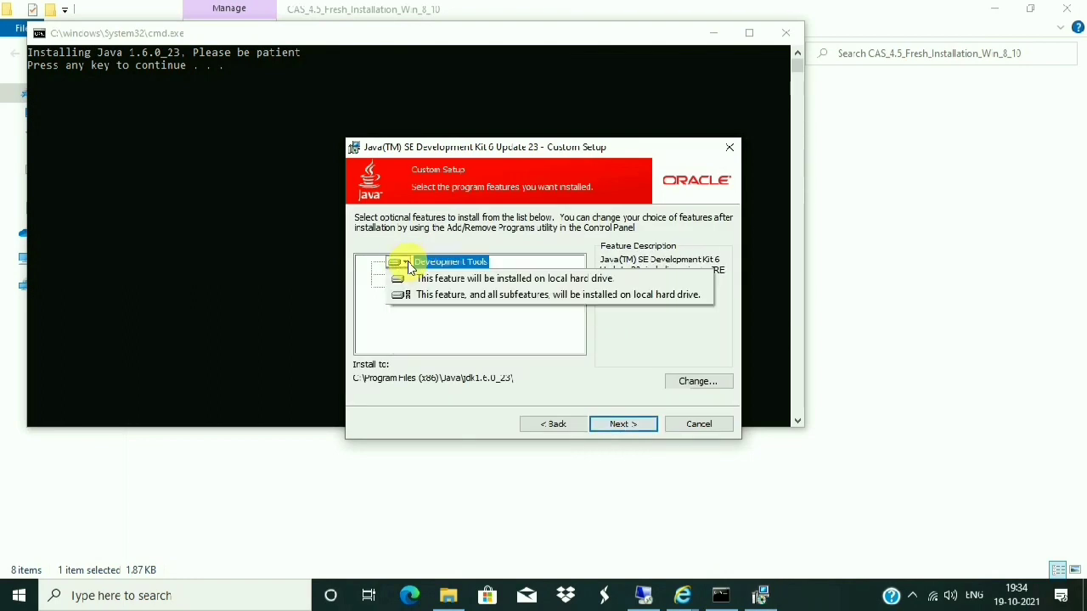
left_click(414, 278)
left_click(637, 422)
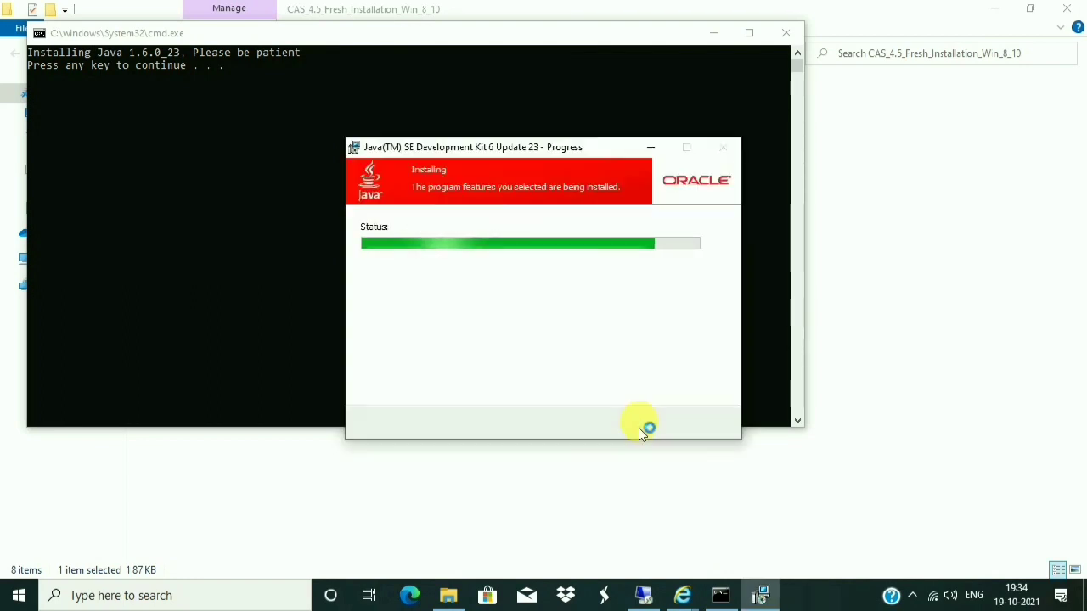
- Close the JDK registration page and let the script continue to MySQL setup
left_click(464, 214)
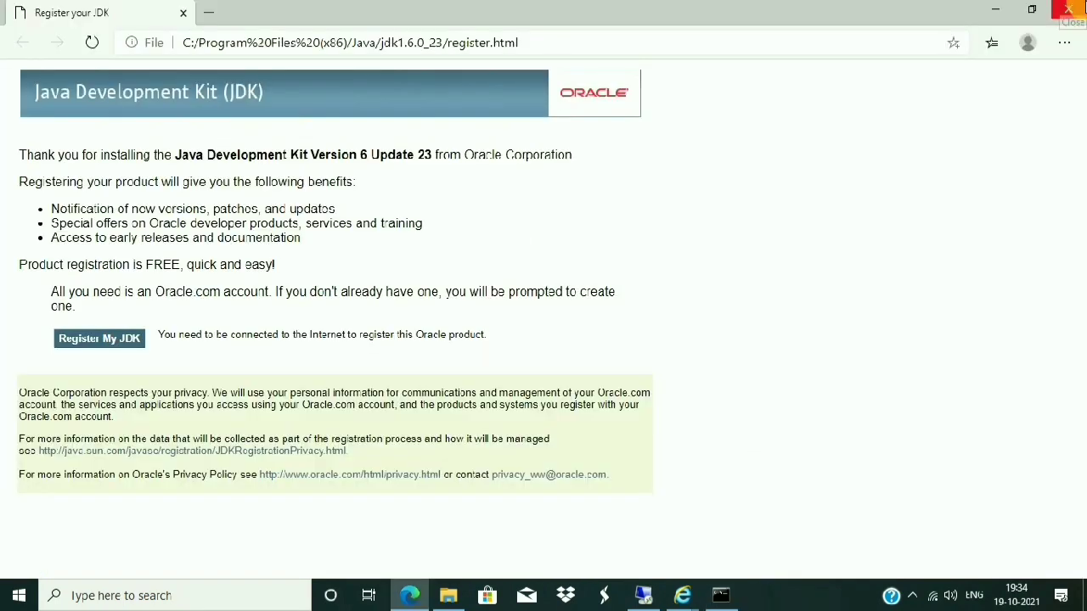
left_click(1074, 6)
left_click(343, 114)
key("Return")
key("Return")
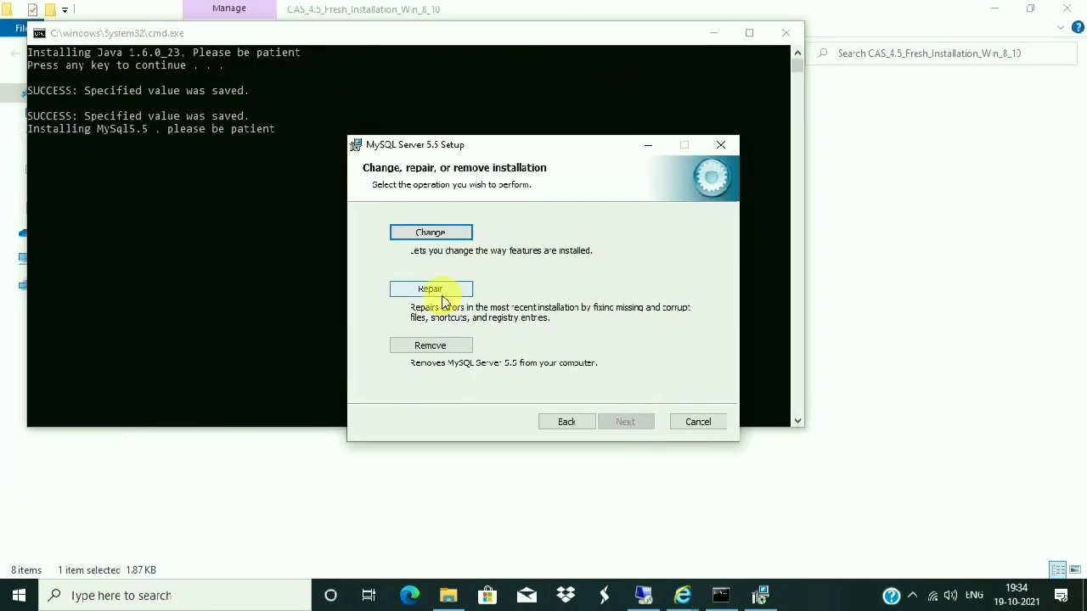
- Choose Change for the existing MySQL install and leave Debug Symbols excluded
left_click(432, 232)
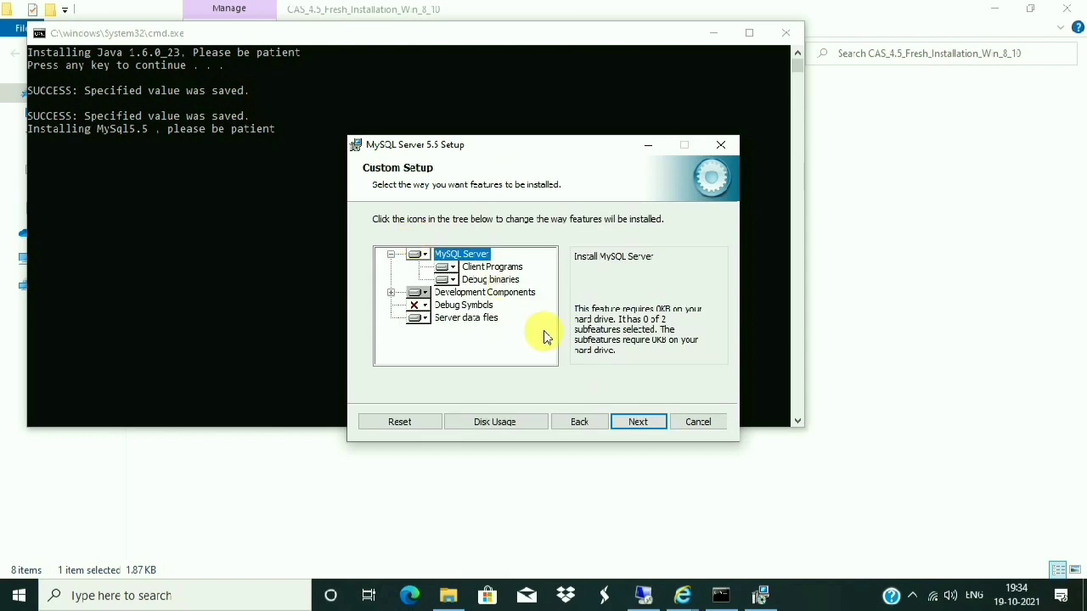
left_click(456, 265)
left_click(453, 282)
left_click(417, 306)
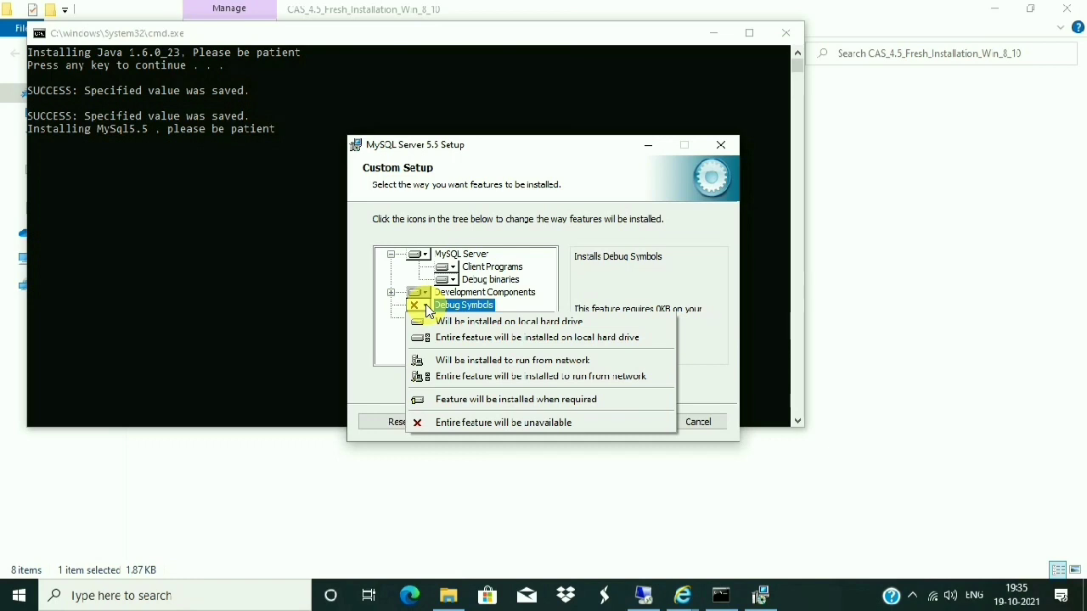
left_click(456, 303)
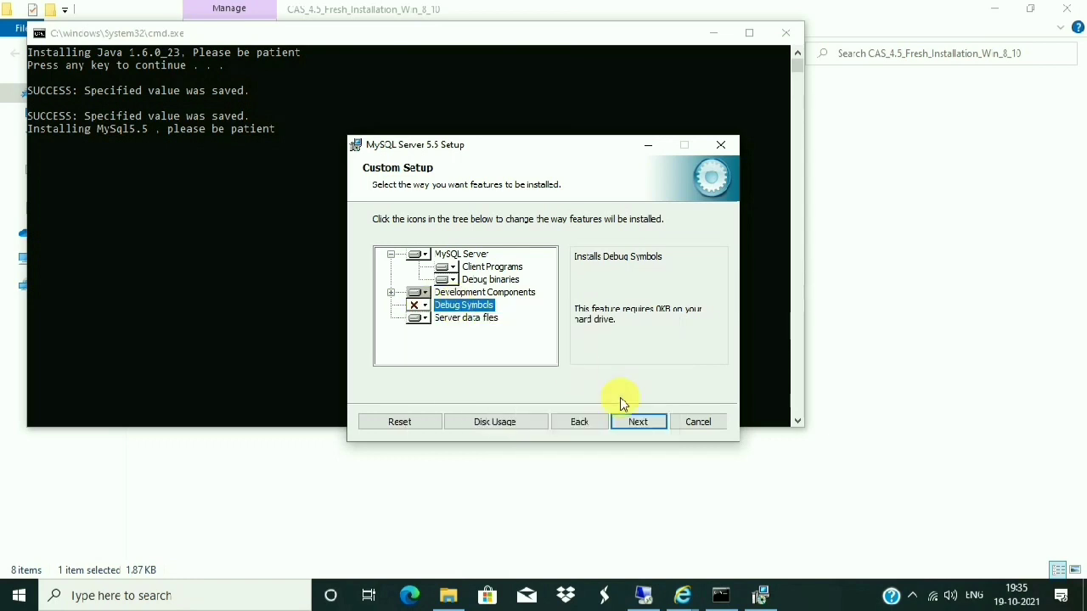
- Apply the MySQL change, finish setup, and continue the script to copy the CCTNS application files
left_click(638, 422)
left_click(646, 424)
left_click(638, 425)
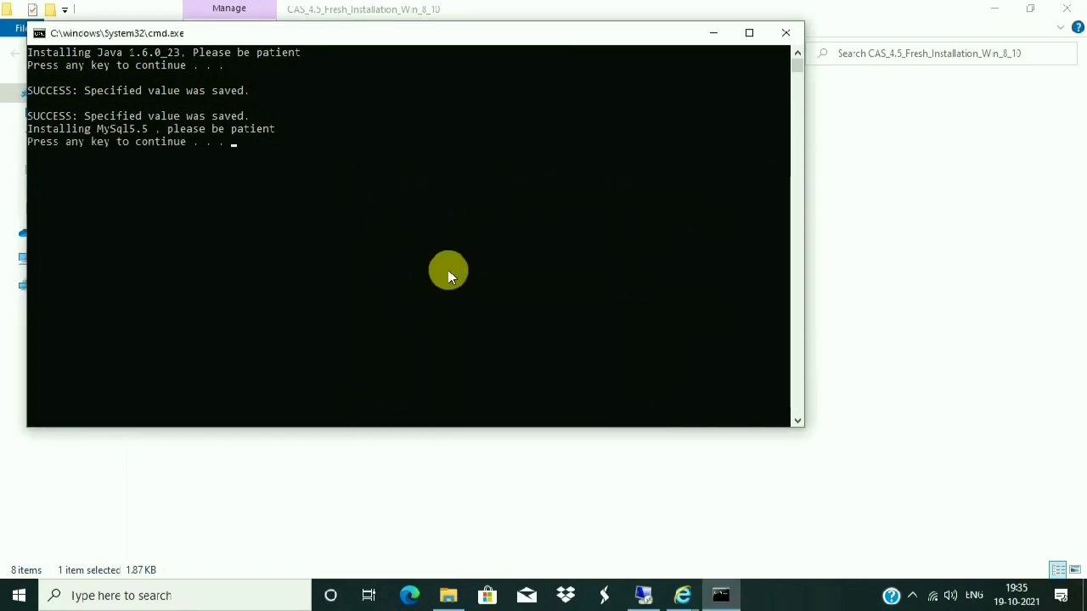
key("Return")
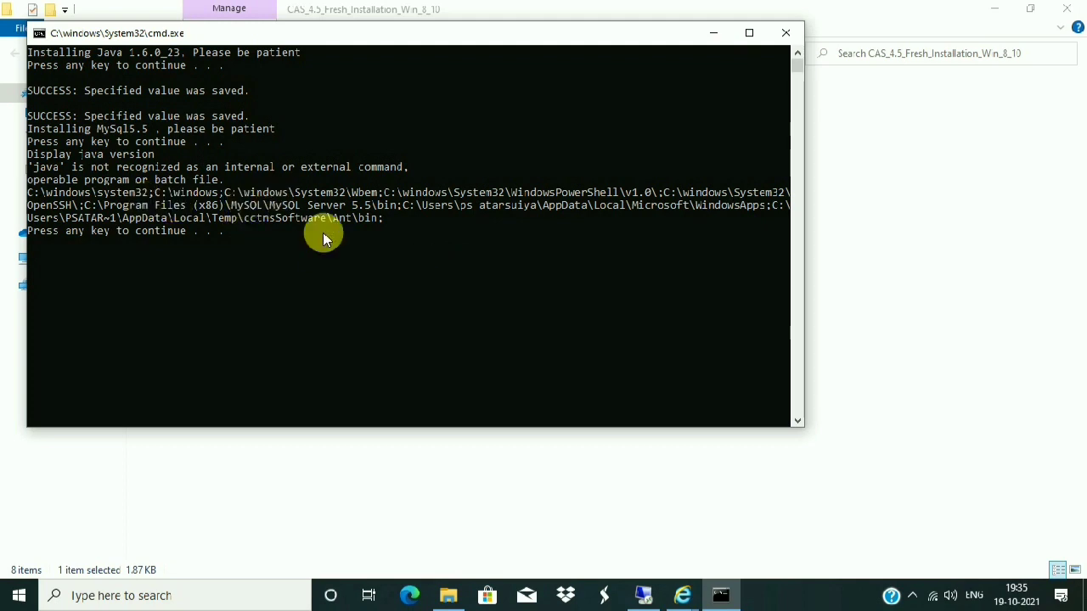
key("Return")
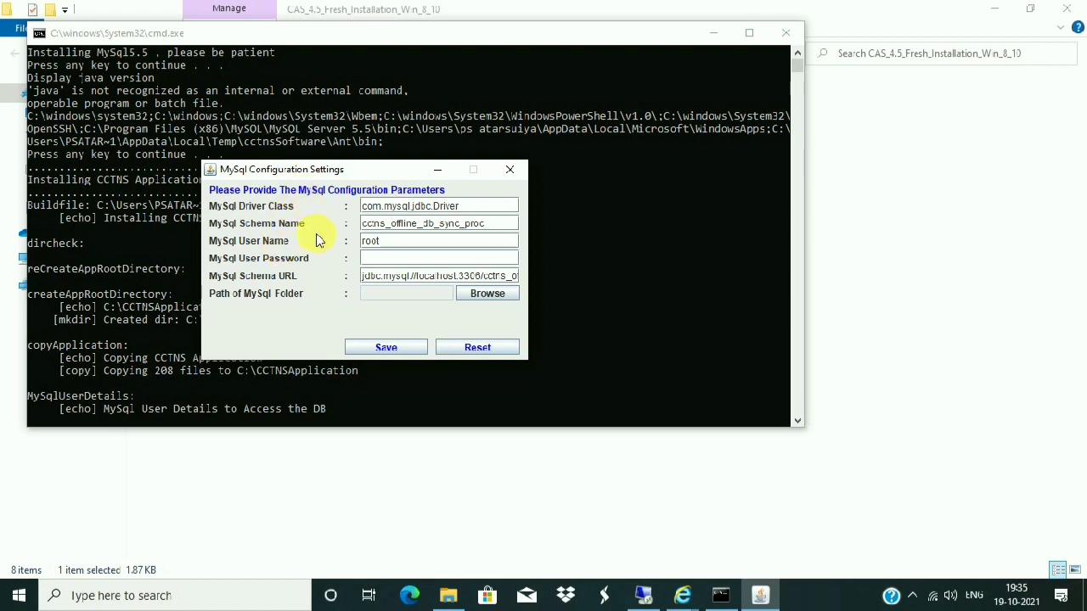
- Enter the root user's password in MySql Configuration Settings
left_click(367, 258)
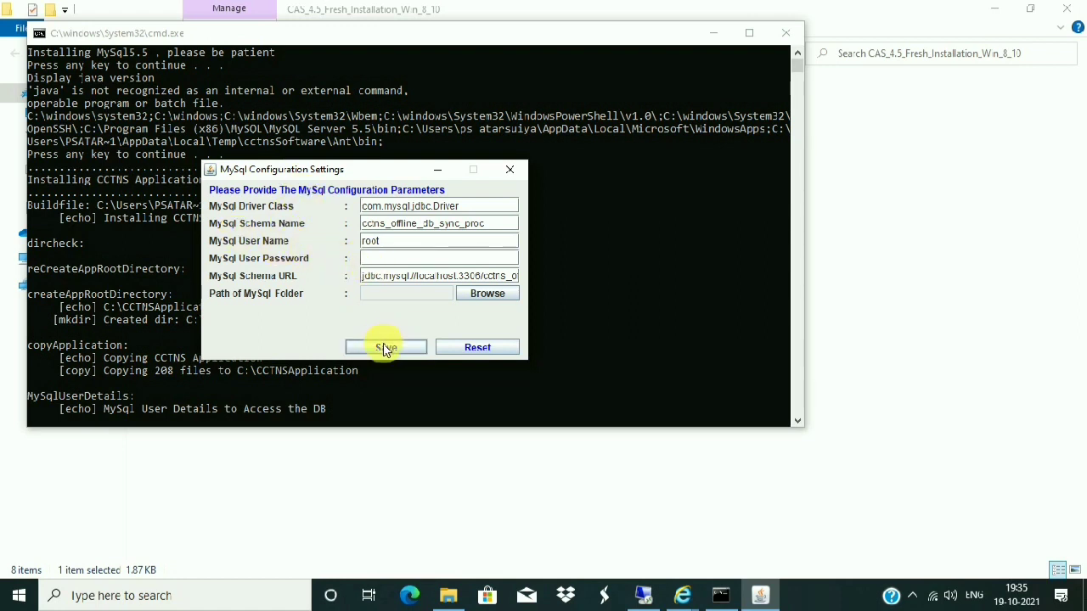
double_click(379, 246)
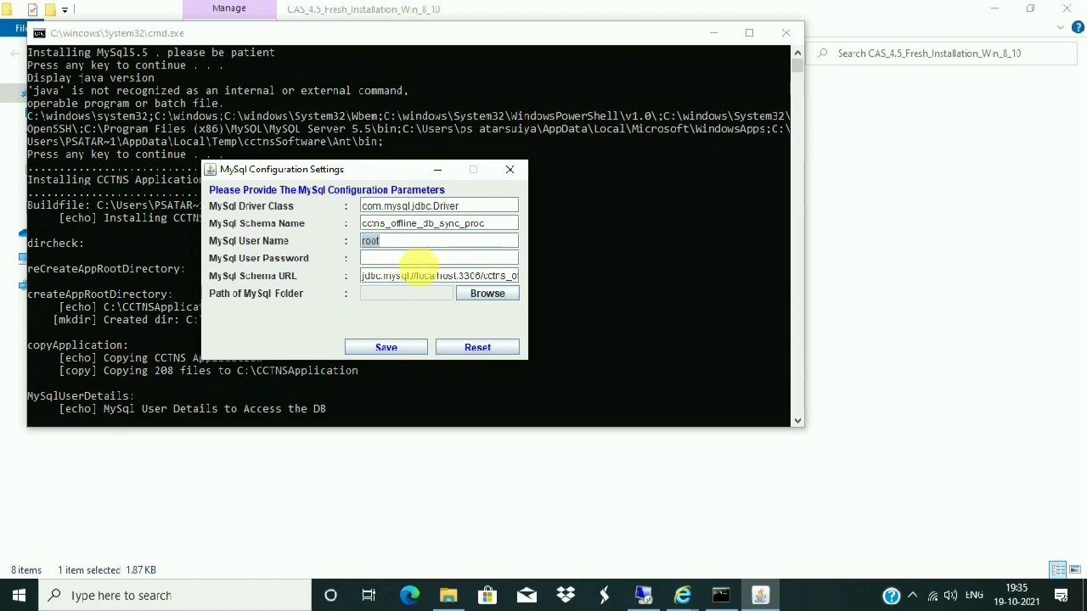
left_click(419, 263)
key("ctrl+v")
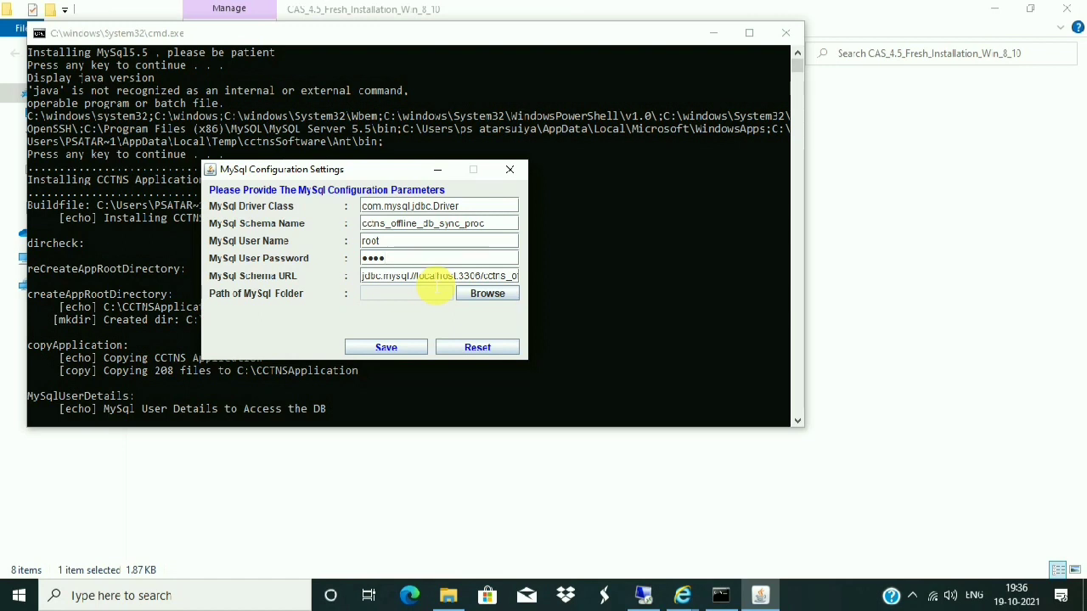
- Open the folder chooser for the MySQL path and browse to This PC's C: drive
left_click(491, 295)
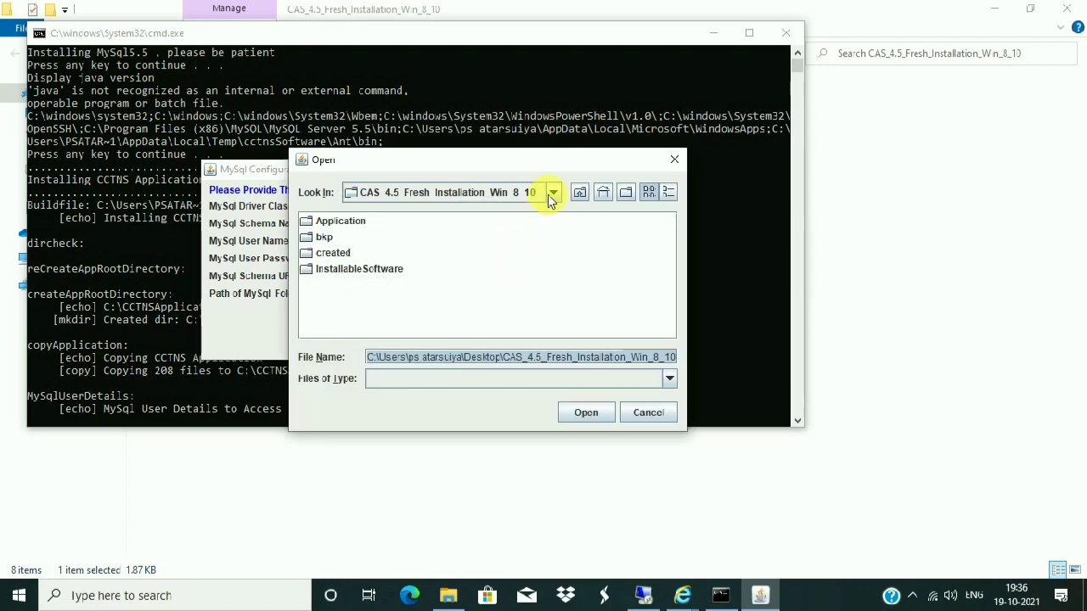
left_click(675, 160)
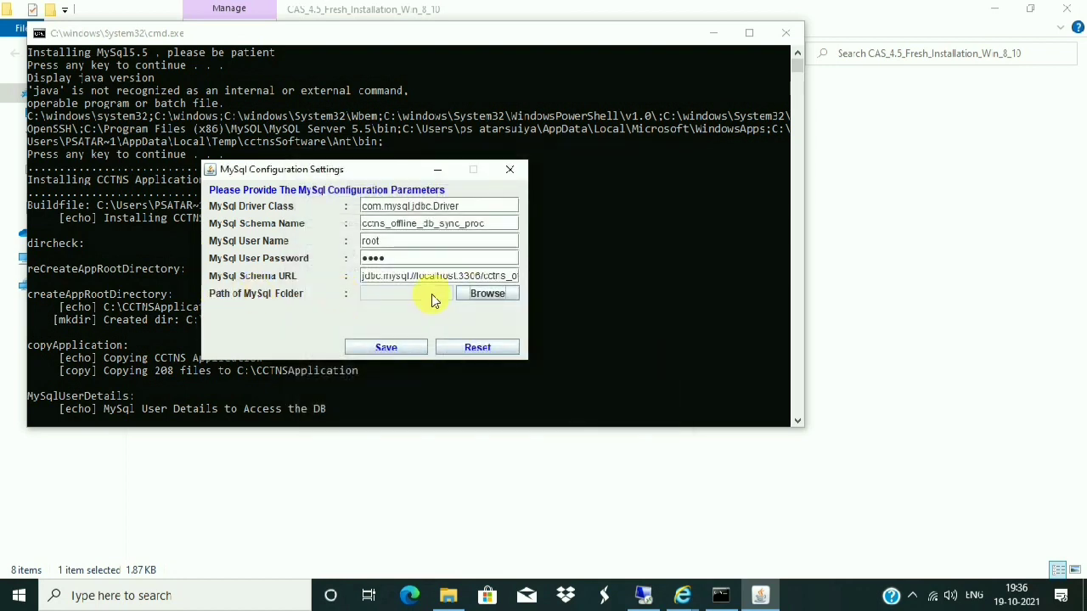
left_click(486, 295)
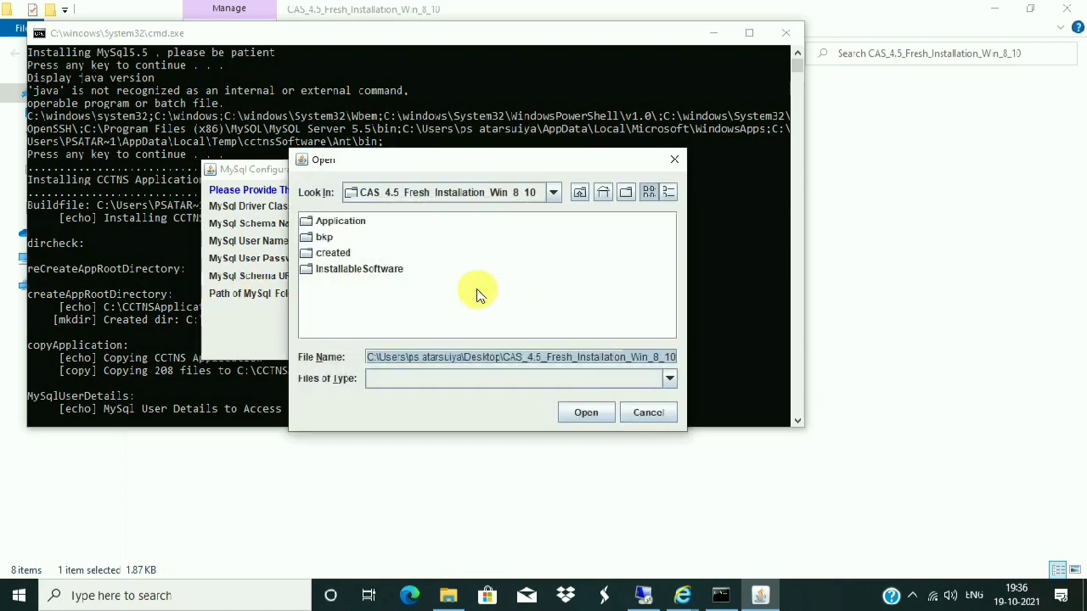
left_click(553, 192)
scroll(553, 280, "up", 3)
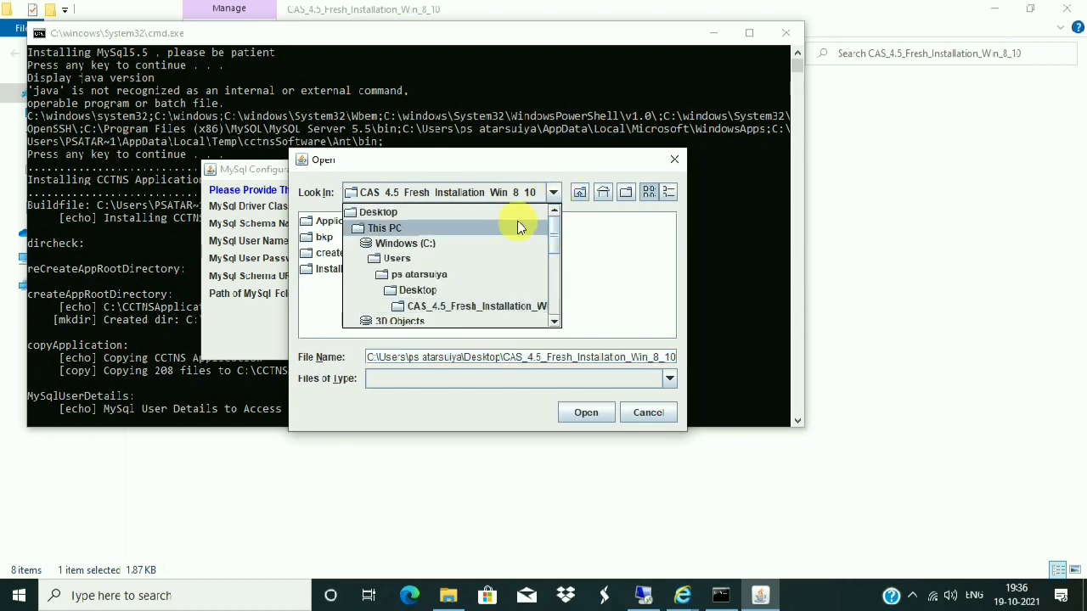
left_click(430, 228)
double_click(364, 221)
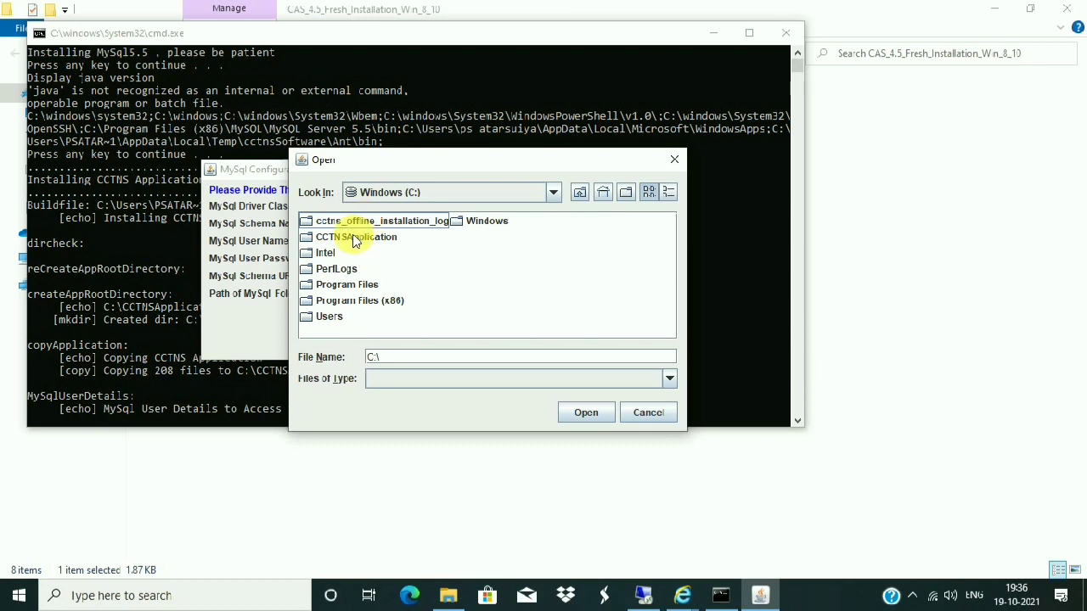
- Select C:\Program Files (x86)\MySQL\MySQL Server 5.5\bin as the MySQL folder
double_click(355, 301)
left_click(341, 301)
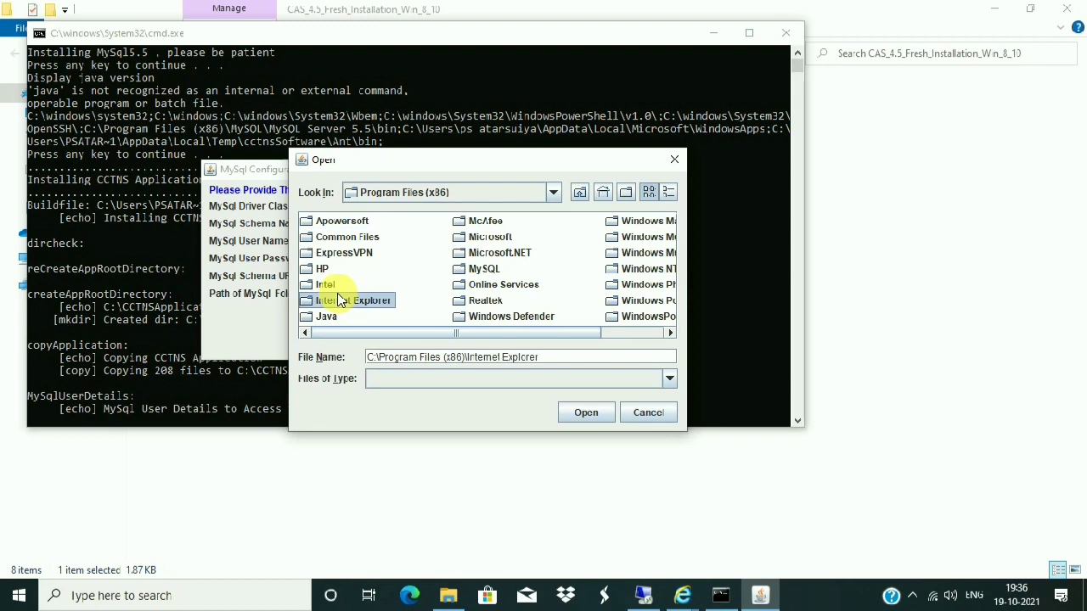
key("m")
key("m")
key("m")
key("m")
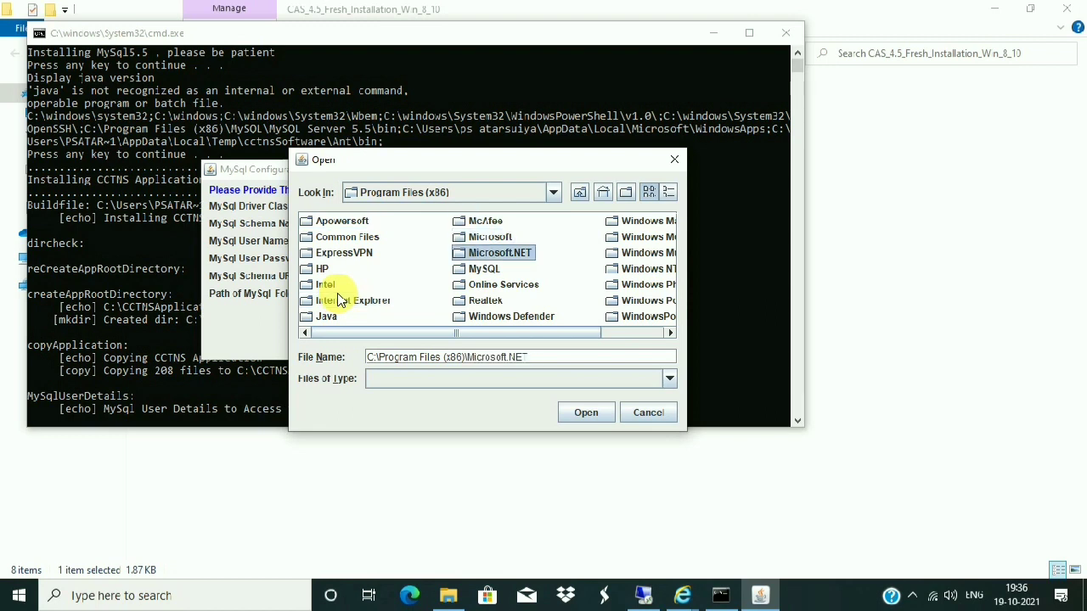
double_click(476, 276)
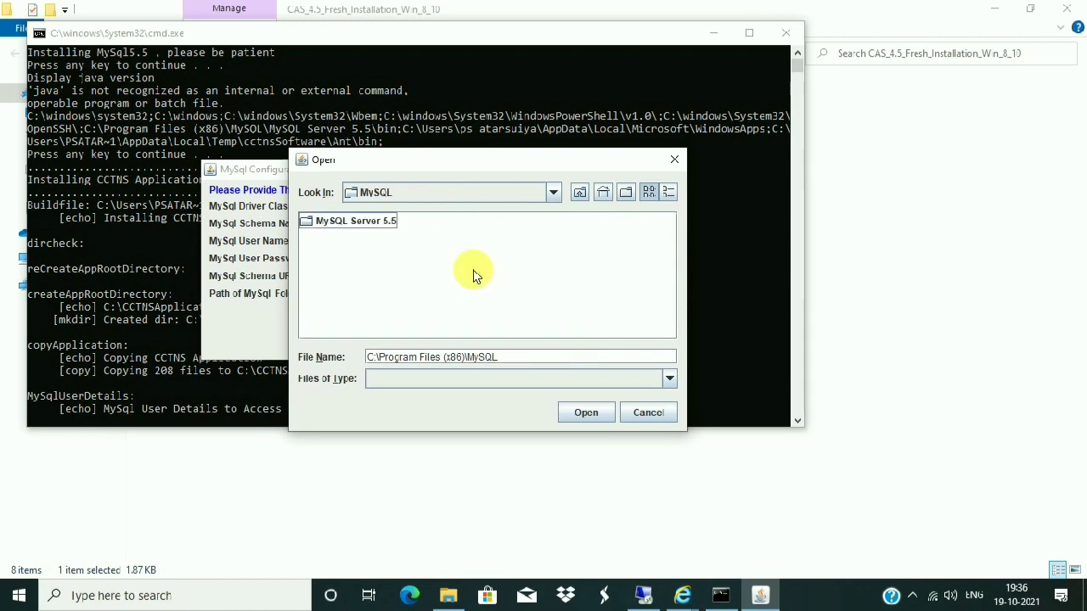
double_click(354, 222)
left_click(320, 223)
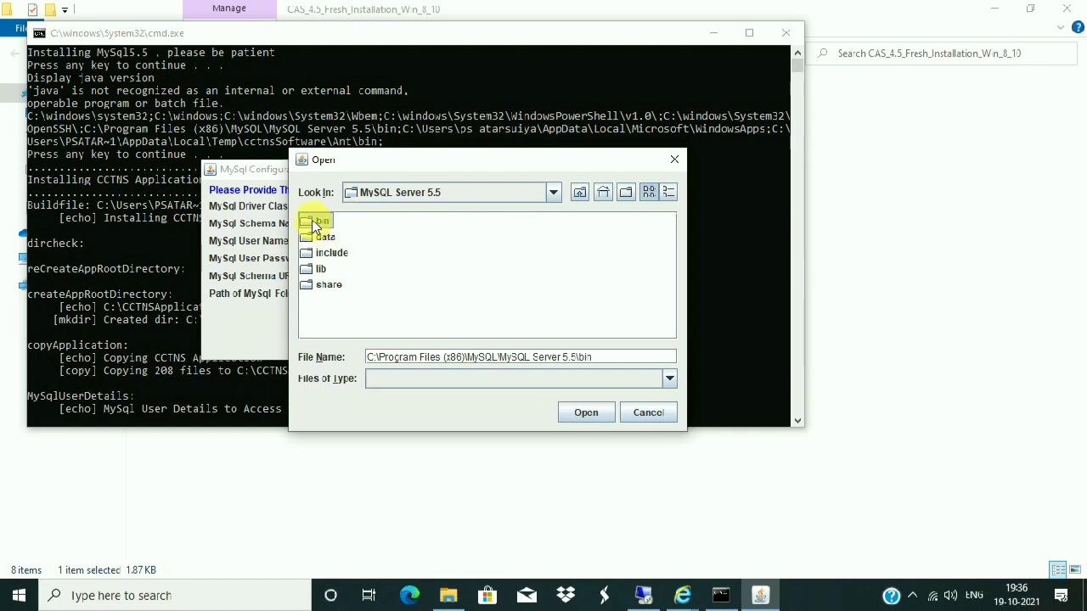
left_click(586, 412)
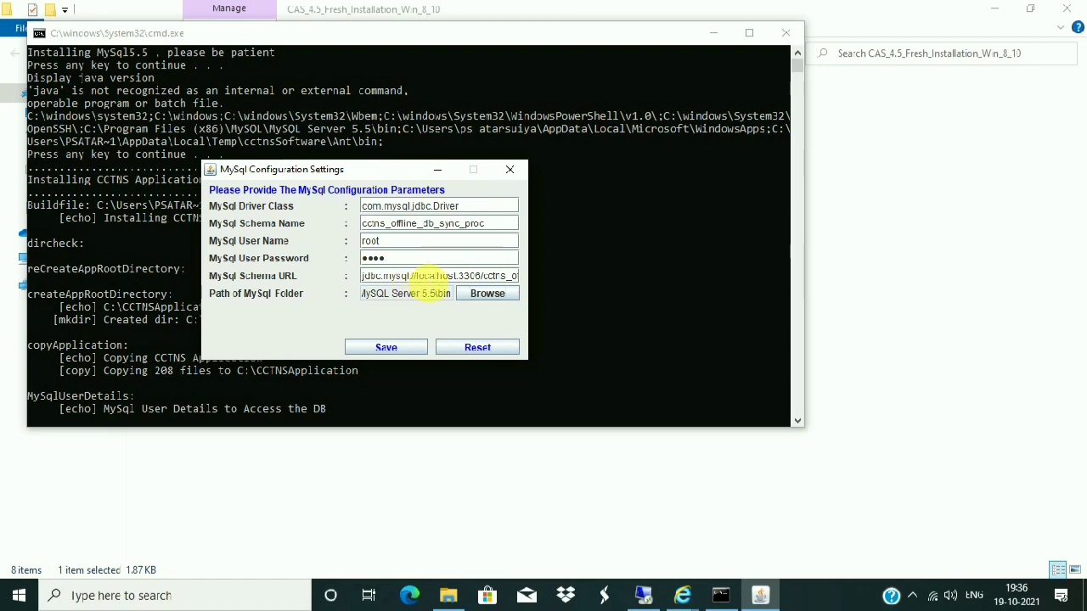
- Save the MySQL configuration and acknowledge the saved-successfully message
left_click(384, 349)
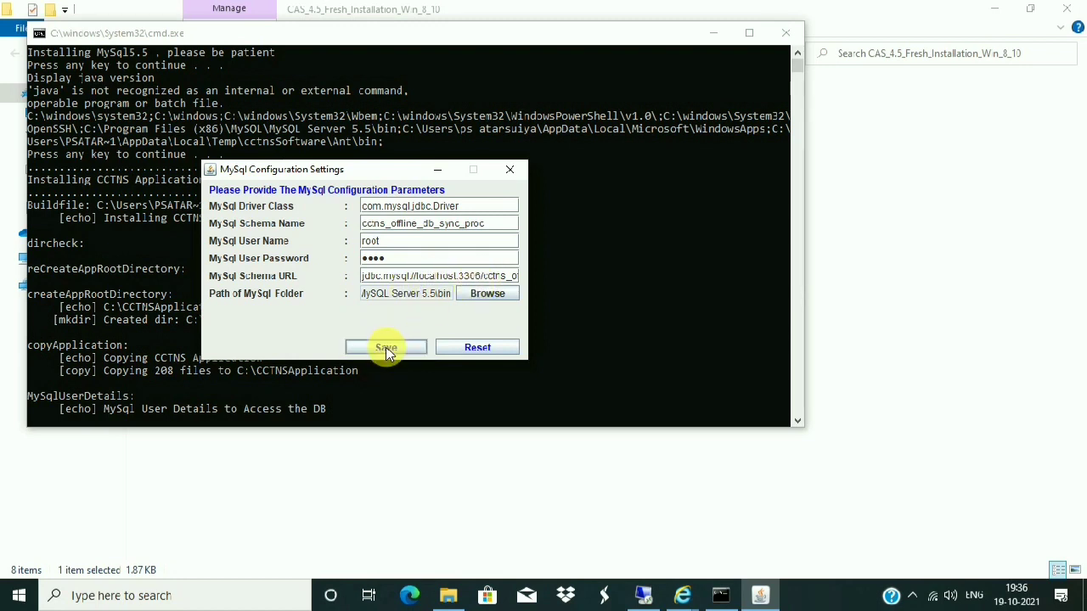
left_click(386, 349)
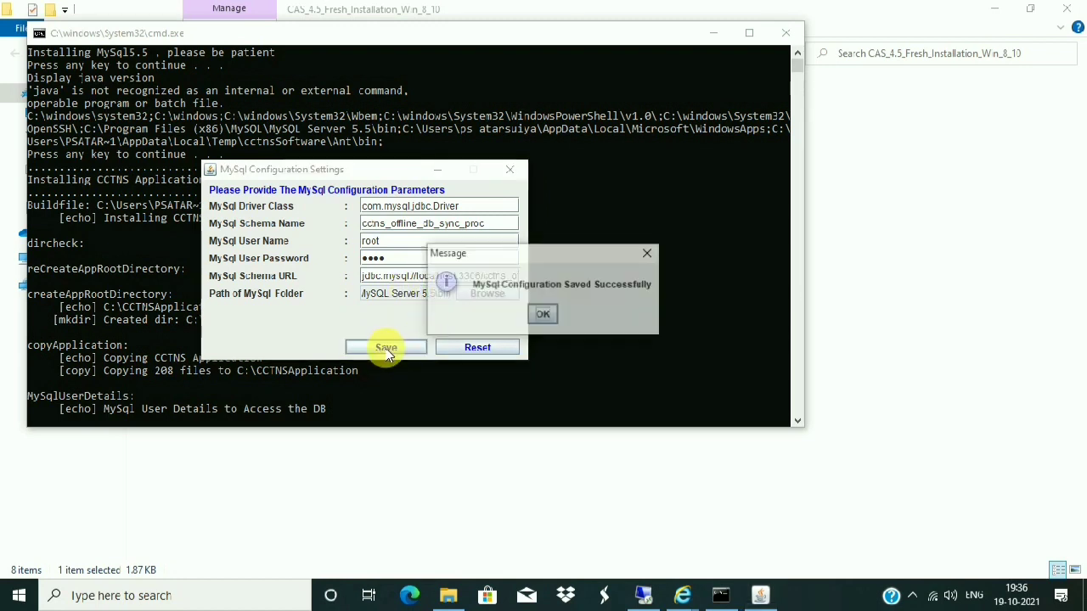
left_click(545, 315)
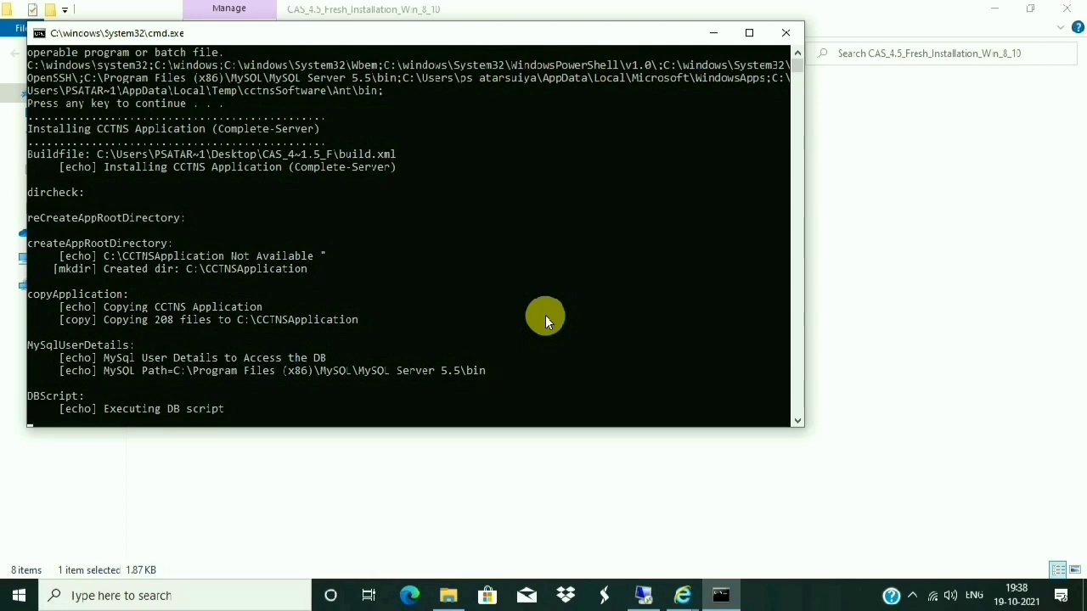
- Resume the paused console so the DB script completes and Application Configuration Settings opens
left_click(545, 318)
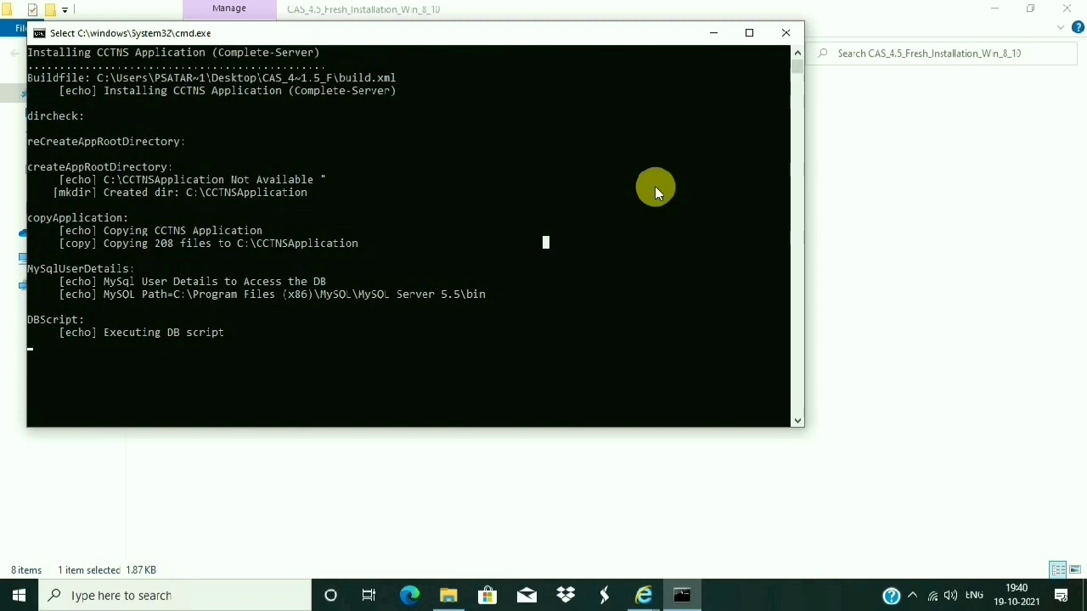
scroll(455, 264, "down", 2)
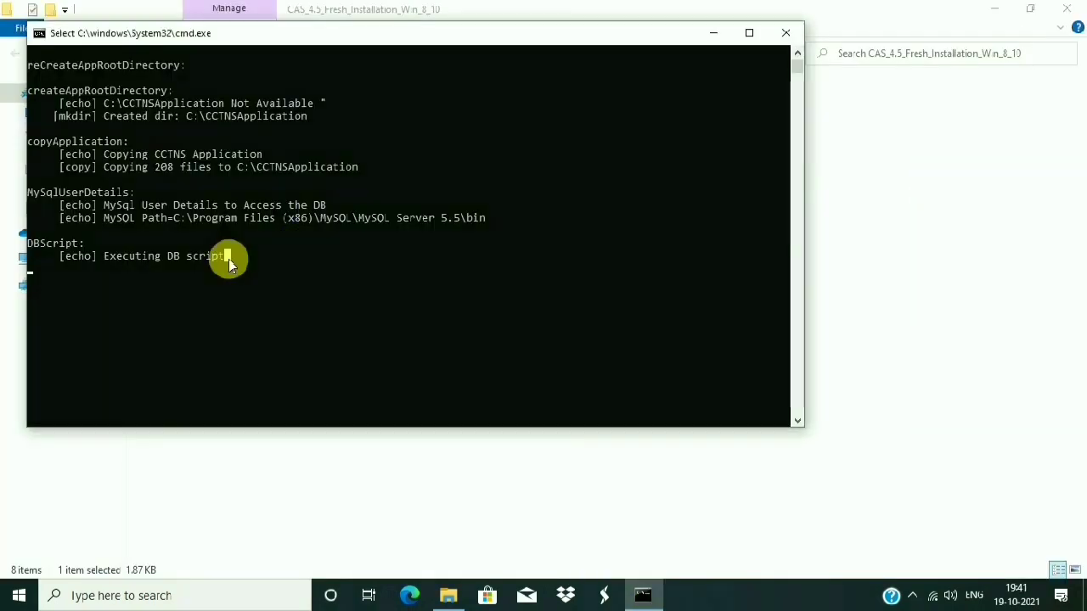
key("Return")
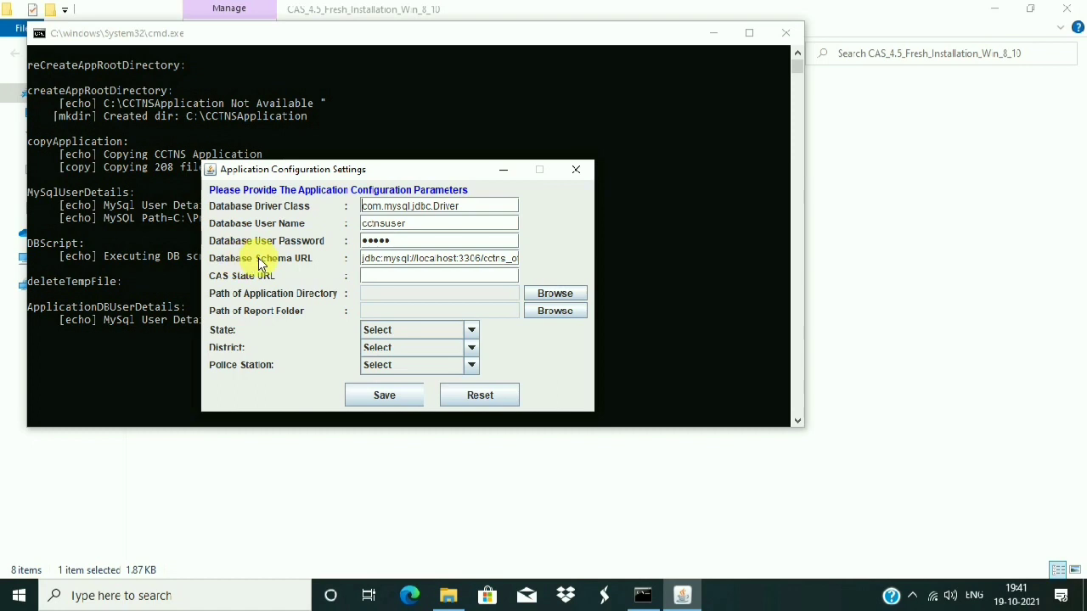
- Replace the existing database user password with the new password
left_click(411, 242)
left_click_drag(418, 246, 334, 259)
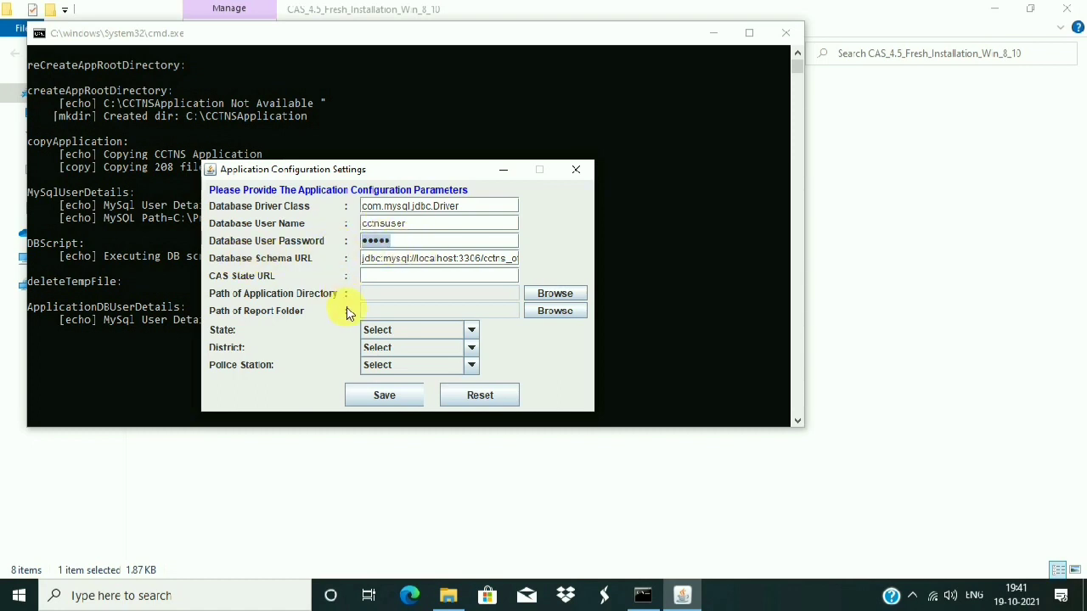
type("c")
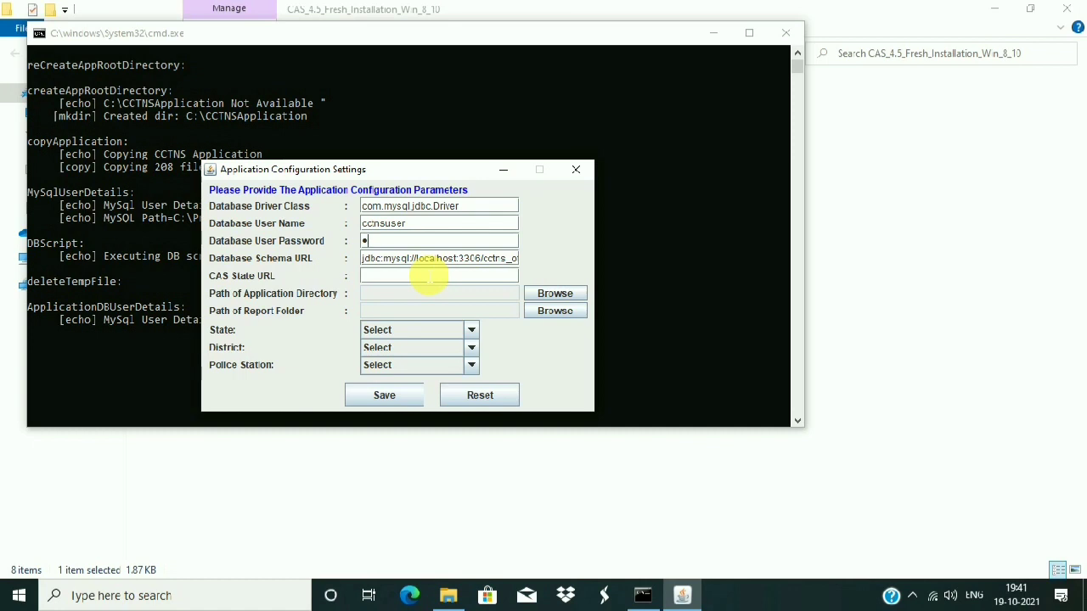
type("ctn")
- Set the application directory to C:\CCTNSApplication\CCTNSApplication
left_click(547, 294)
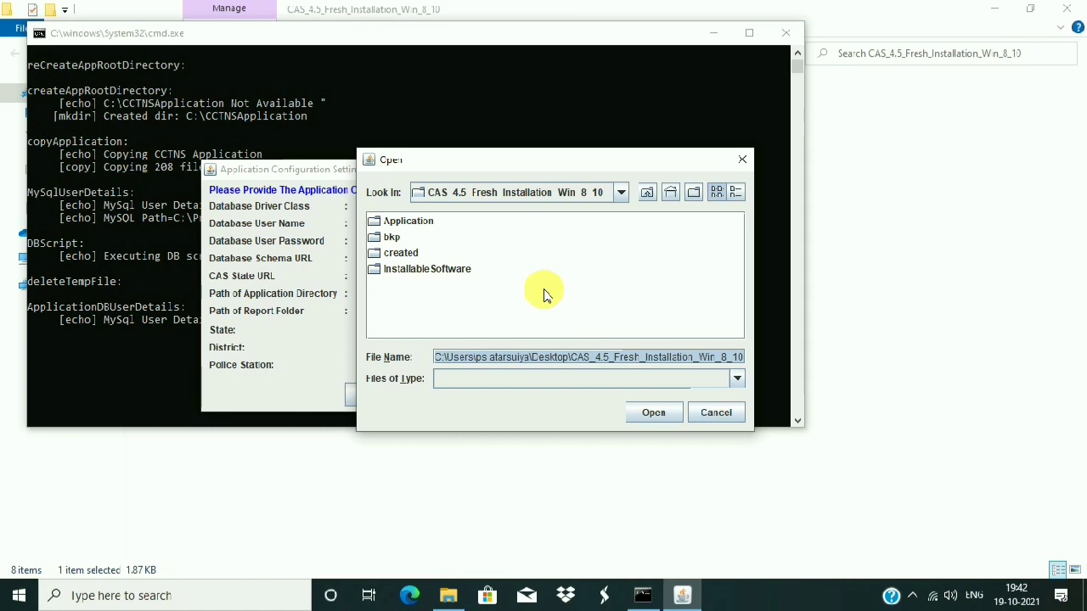
left_click(611, 199)
scroll(619, 246, "up", 2)
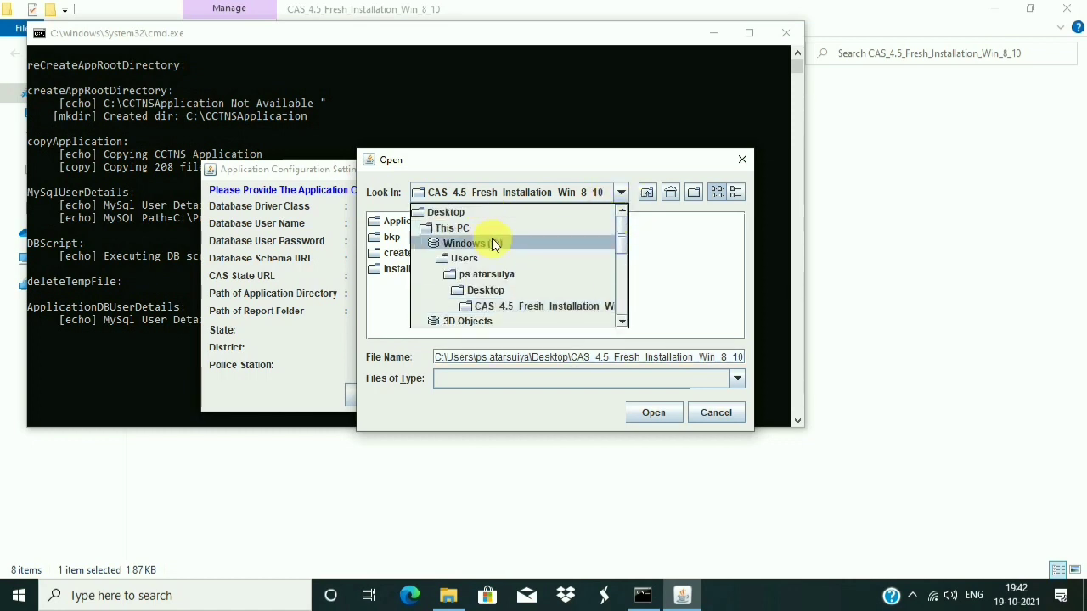
left_click(493, 243)
double_click(440, 240)
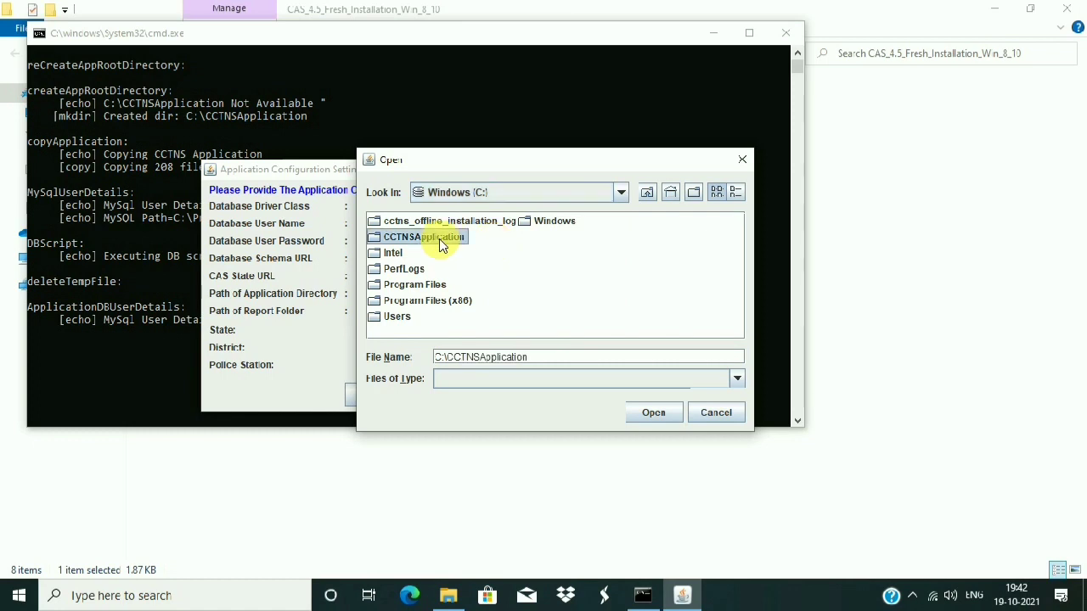
left_click(429, 227)
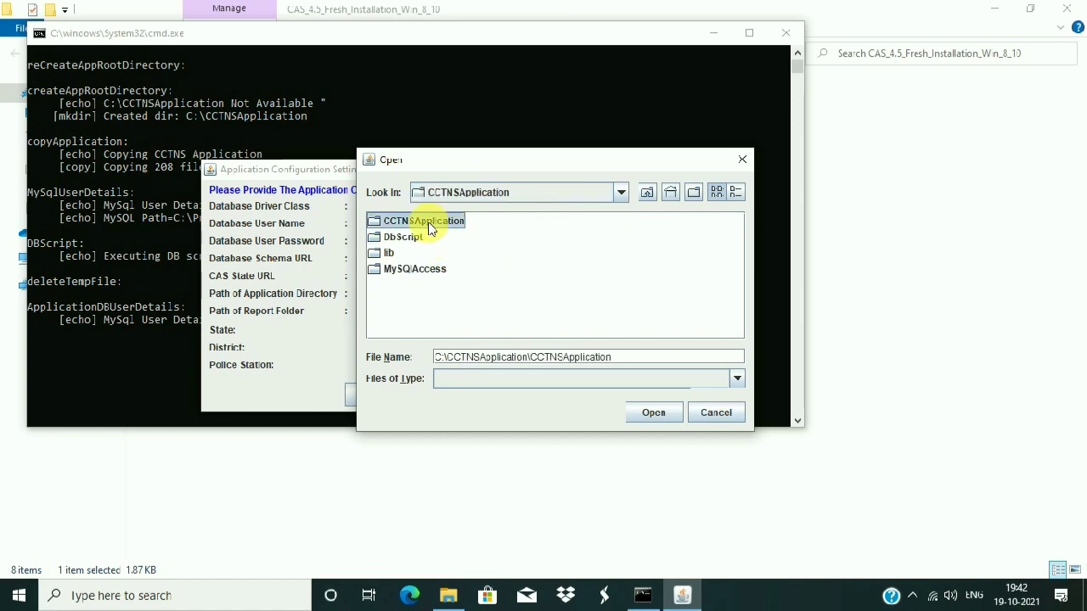
left_click(649, 415)
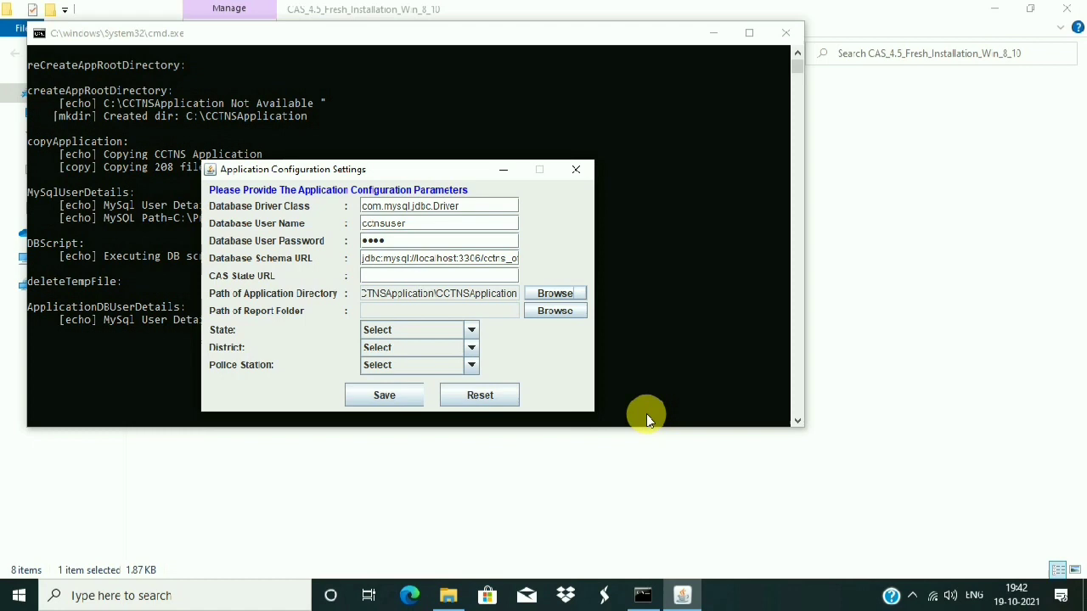
left_click(542, 314)
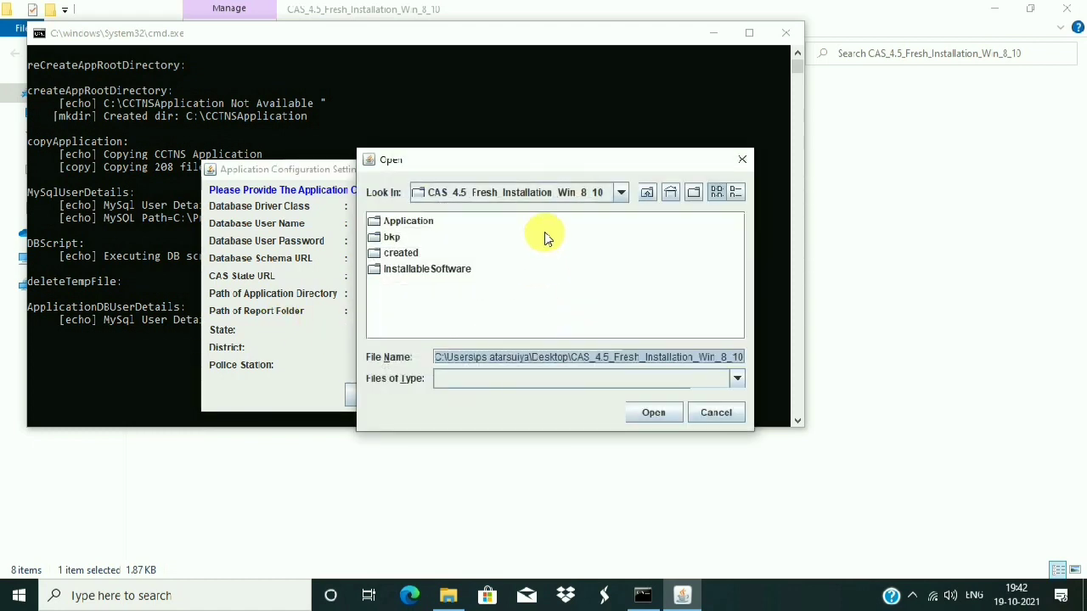
- Create a C:\ folder named 'FIR CS FR CASE DIARY REPORT FOLDER' and choose it as the report folder
left_click(621, 193)
left_click_drag(626, 274, 622, 231)
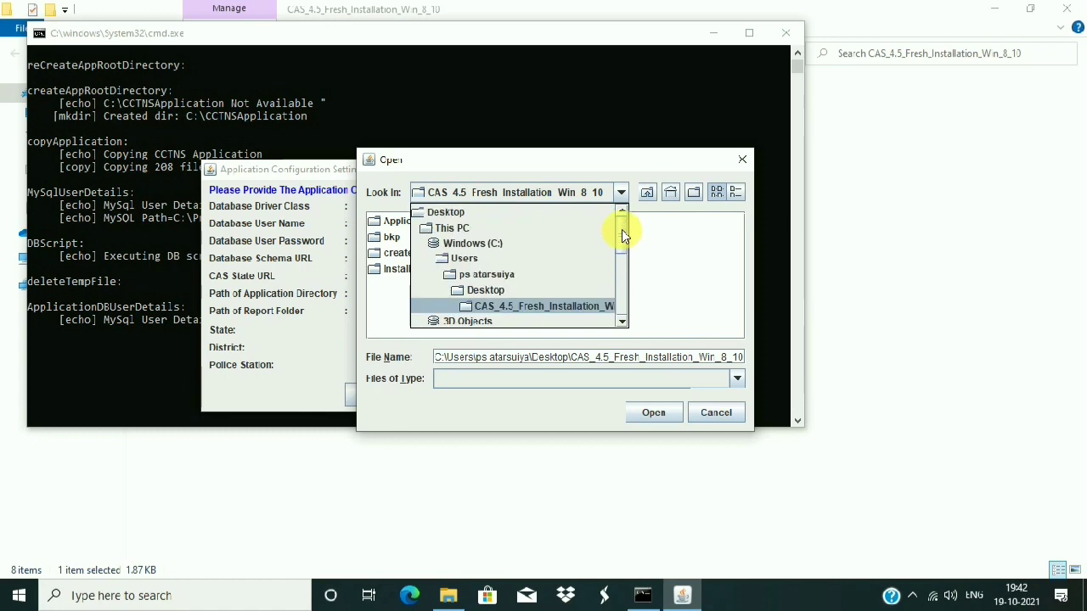
left_click(463, 228)
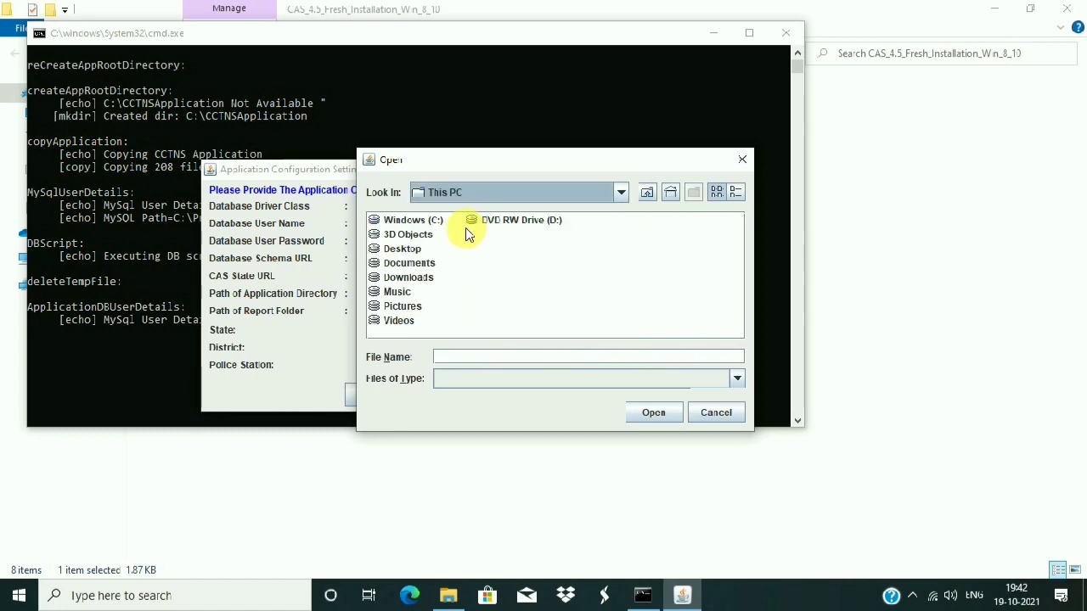
double_click(399, 220)
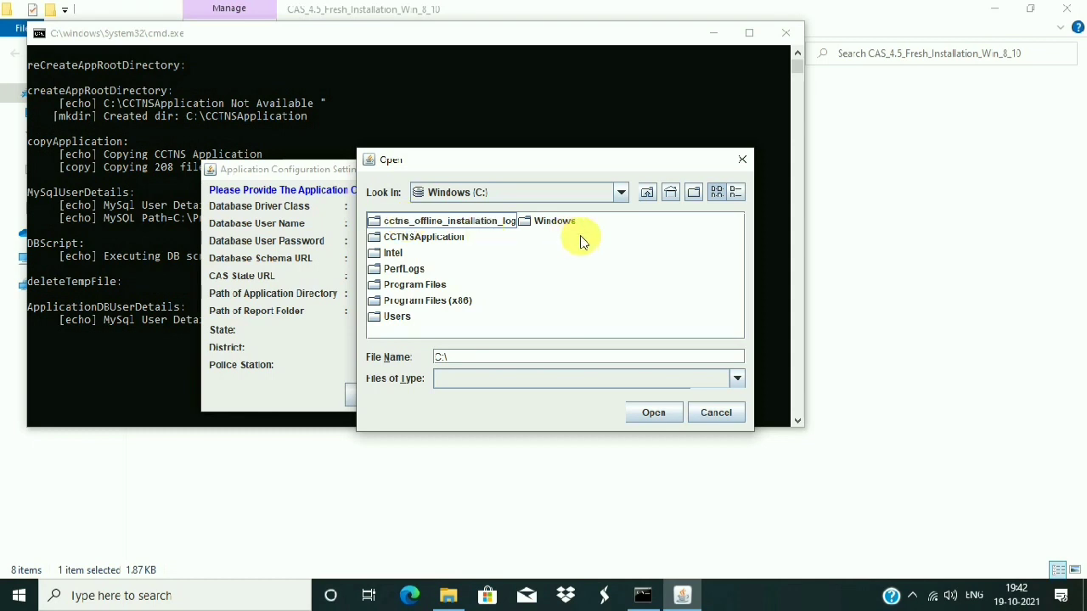
right_click(577, 280)
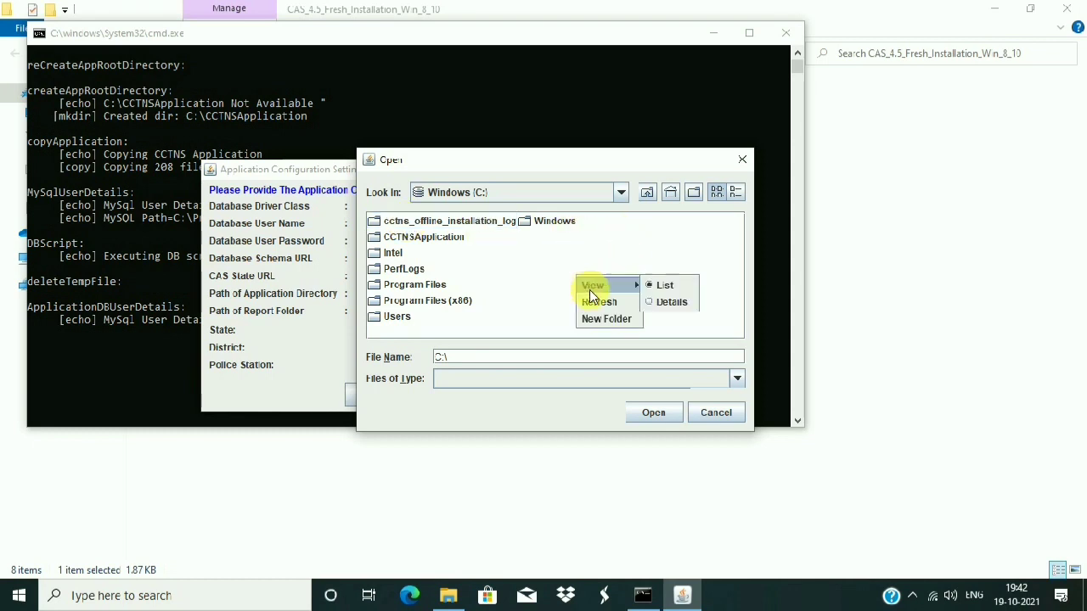
left_click(599, 319)
type("report")
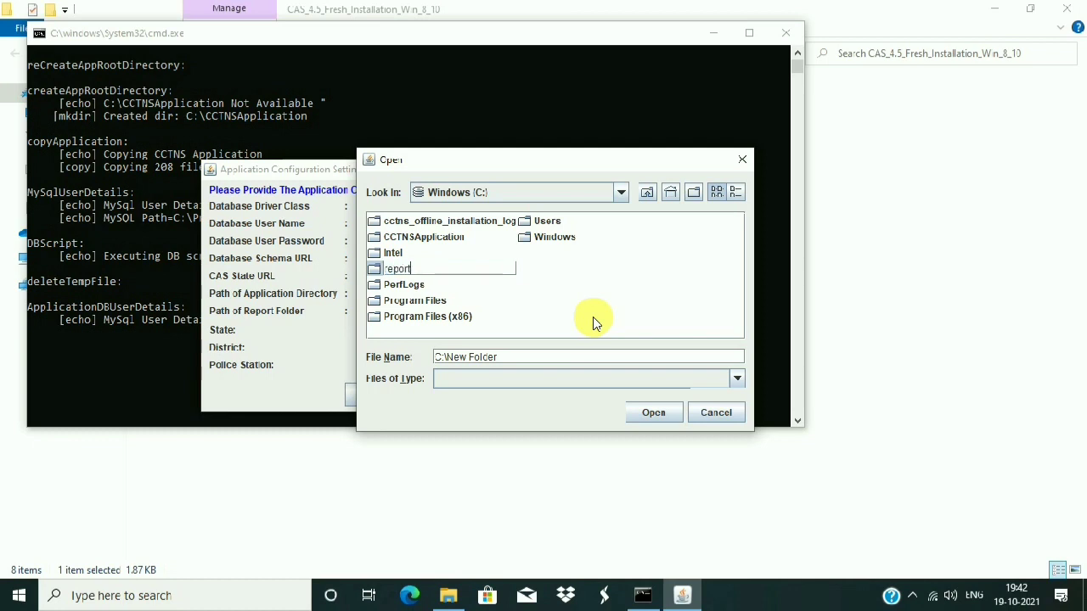
key("BackSpace")
key("BackSpace")
key("BackSpace")
key("BackSpace")
key("BackSpace")
key("BackSpace")
type("FIR CS FR CASE DIARY")
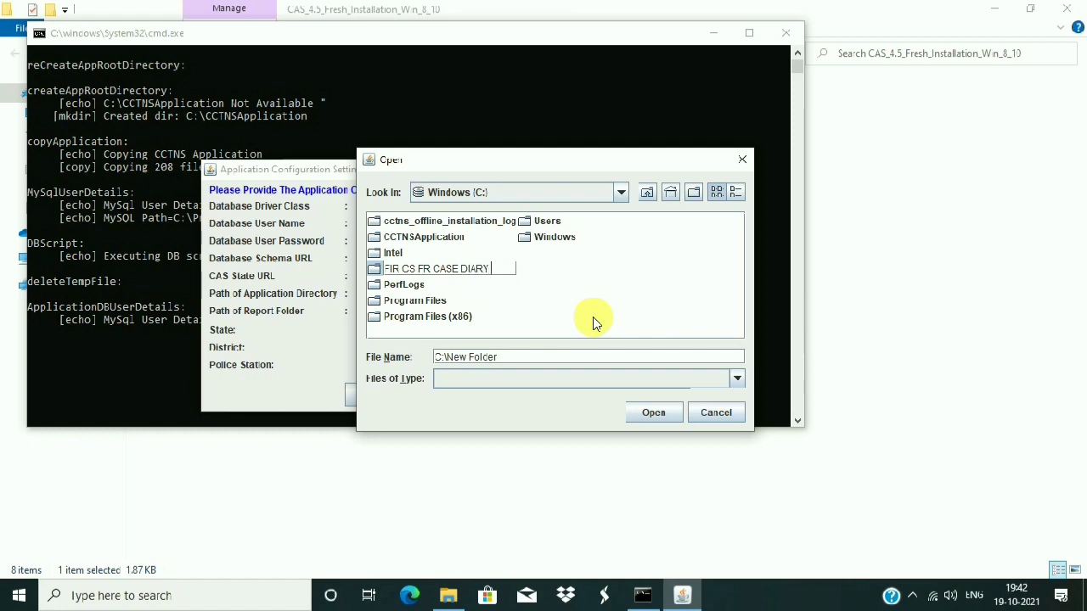
type(" REPO")
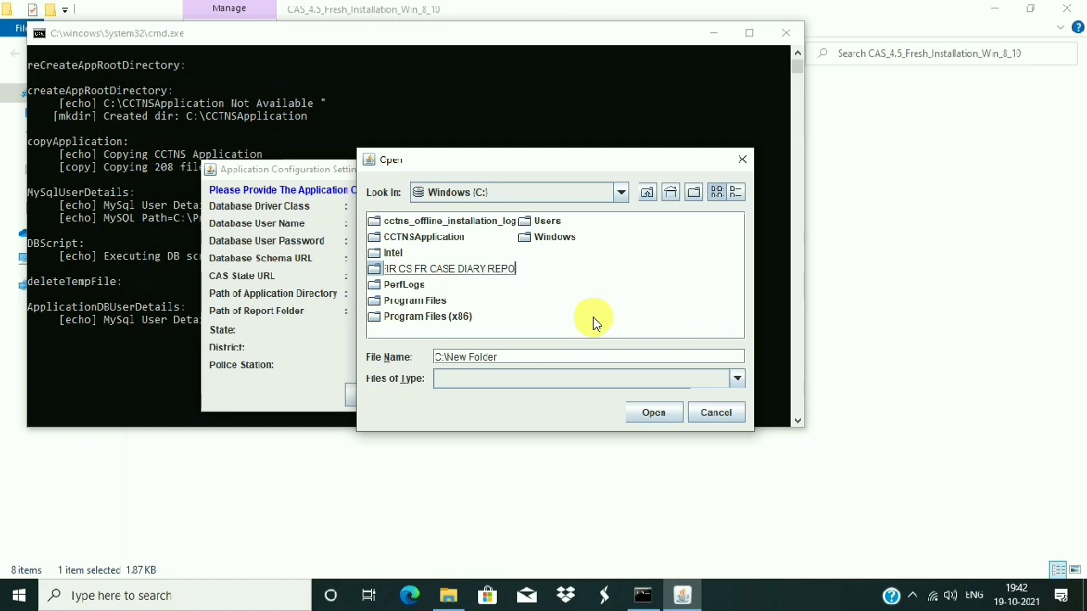
type("RT FOLDER")
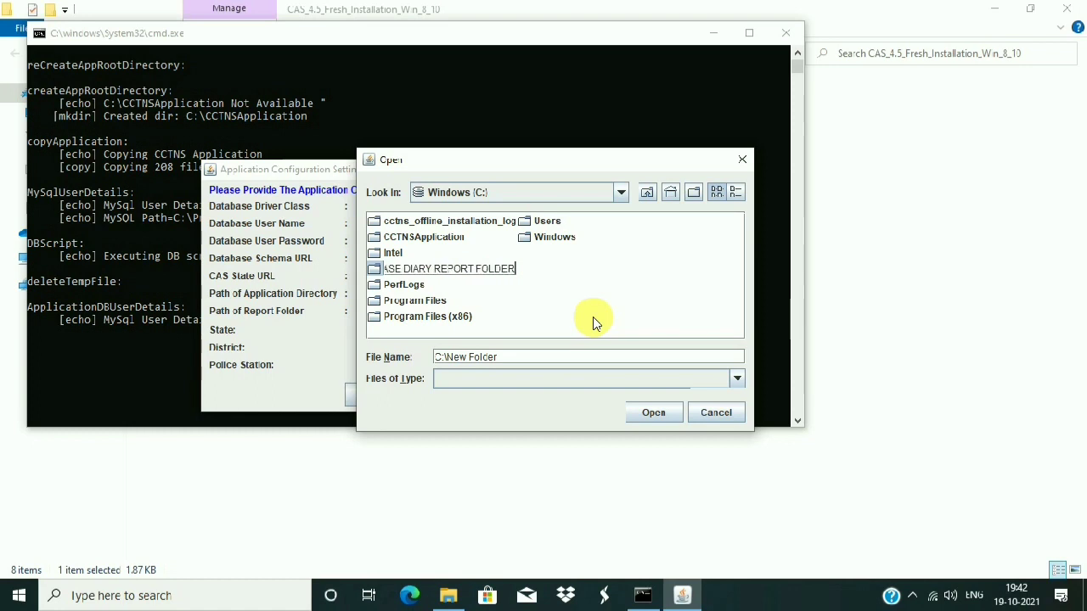
key("Return")
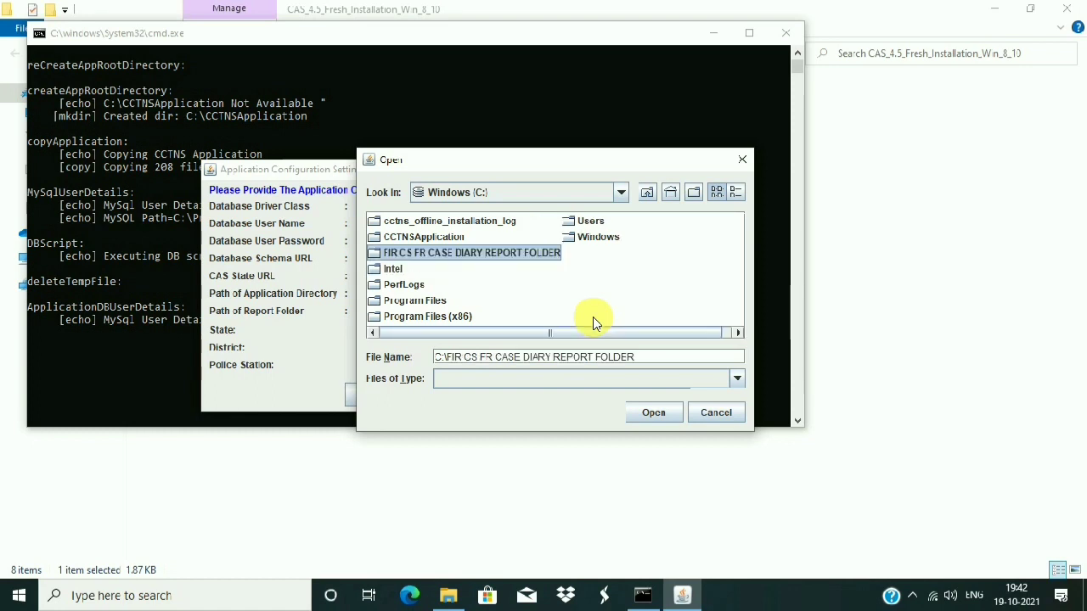
left_click(652, 412)
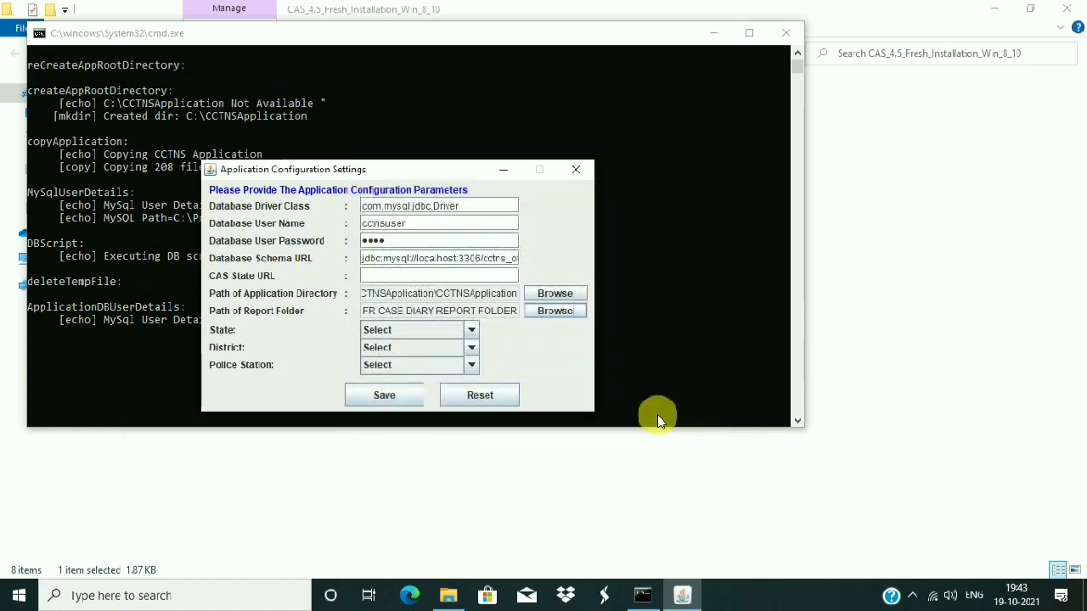
- Choose state UTTAR PRADESH, district ALLAHABAD and police station ATTARSUIYA from the dropdowns
left_click(411, 333)
scroll(417, 396, "down", 5)
scroll(417, 390, "down", 5)
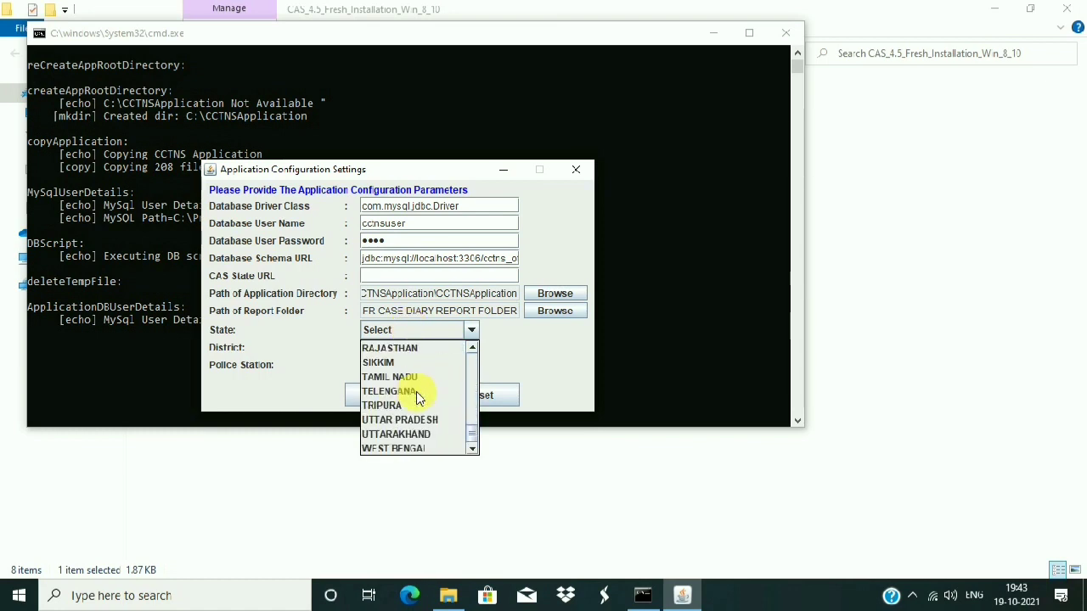
left_click(417, 422)
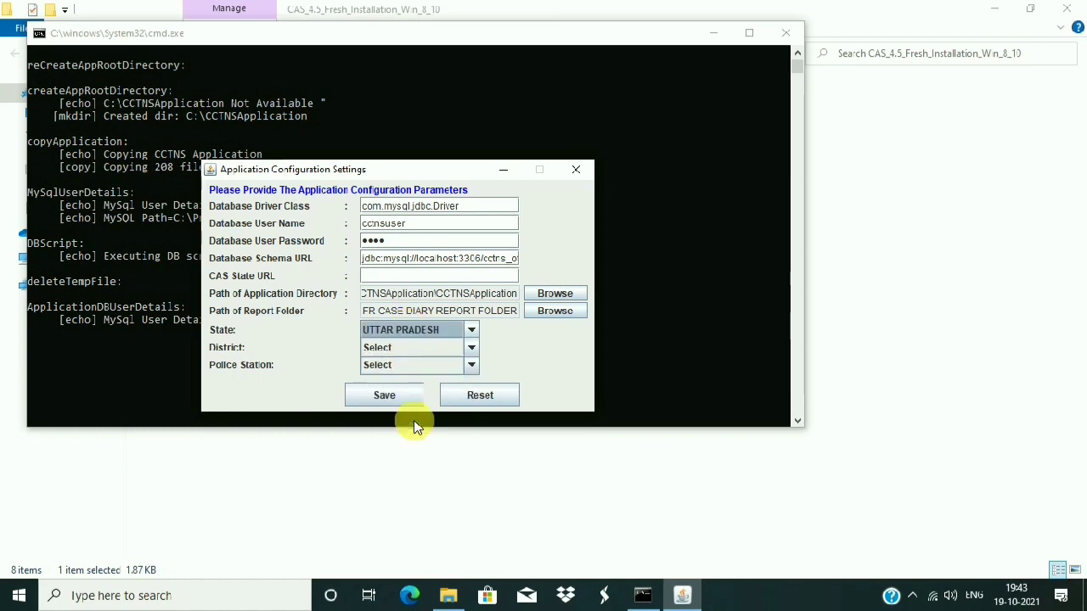
left_click(395, 352)
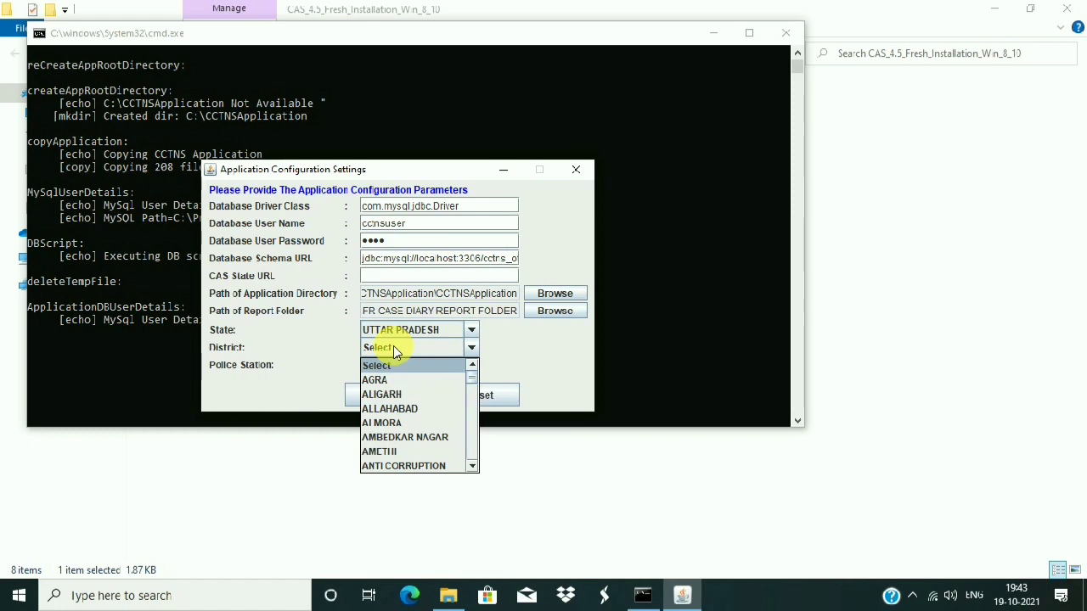
left_click(396, 409)
left_click(398, 371)
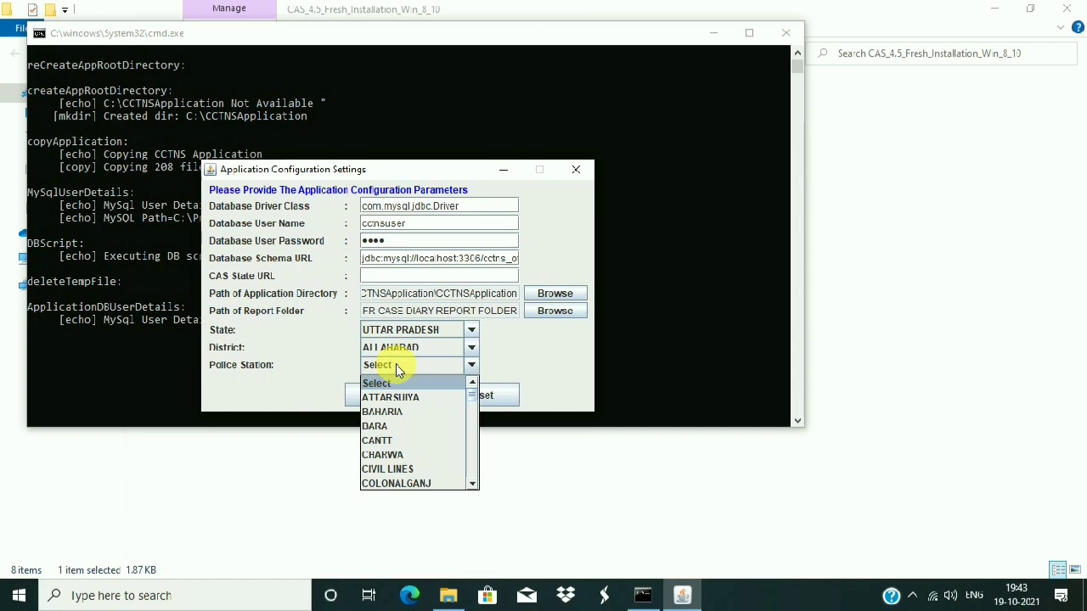
left_click(388, 396)
left_click(382, 276)
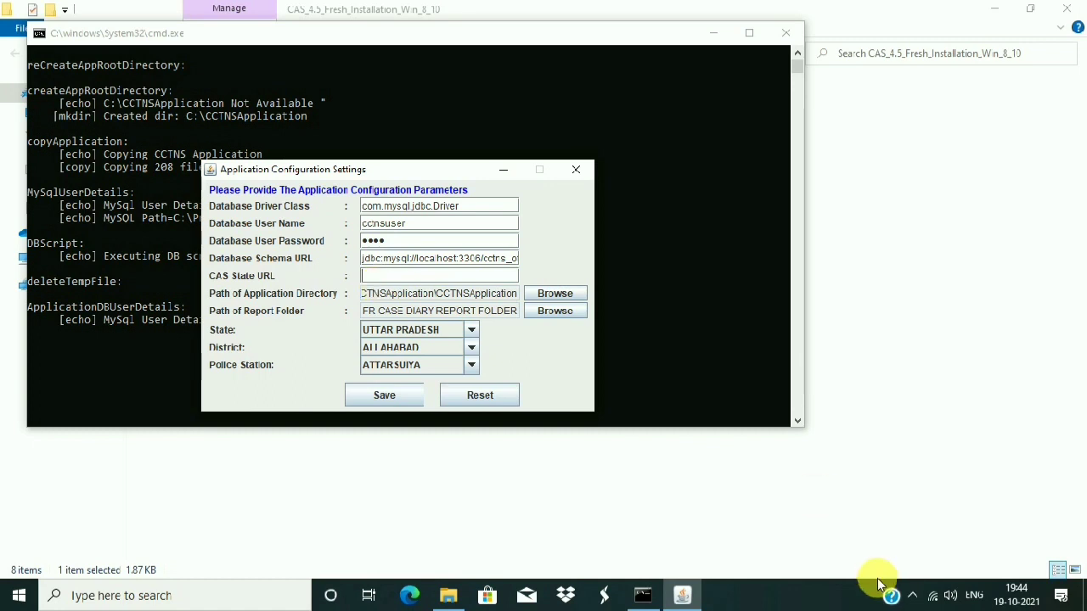
- Copy the Login.aspx URL from the received message into the CAS State URL field
left_click(913, 597)
left_click(945, 529)
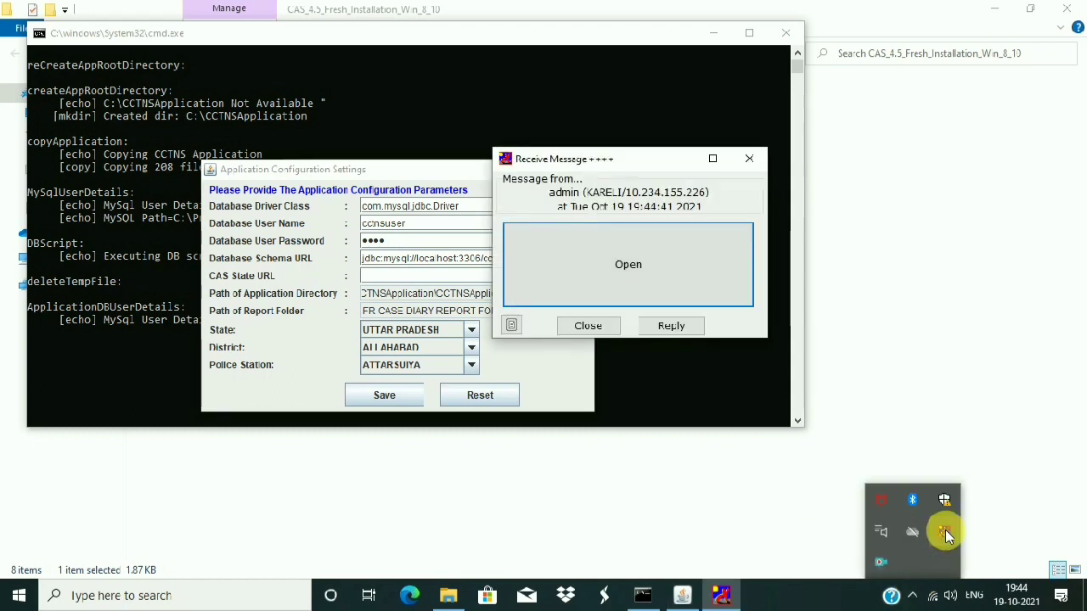
left_click_drag(726, 226, 497, 222)
right_click(554, 223)
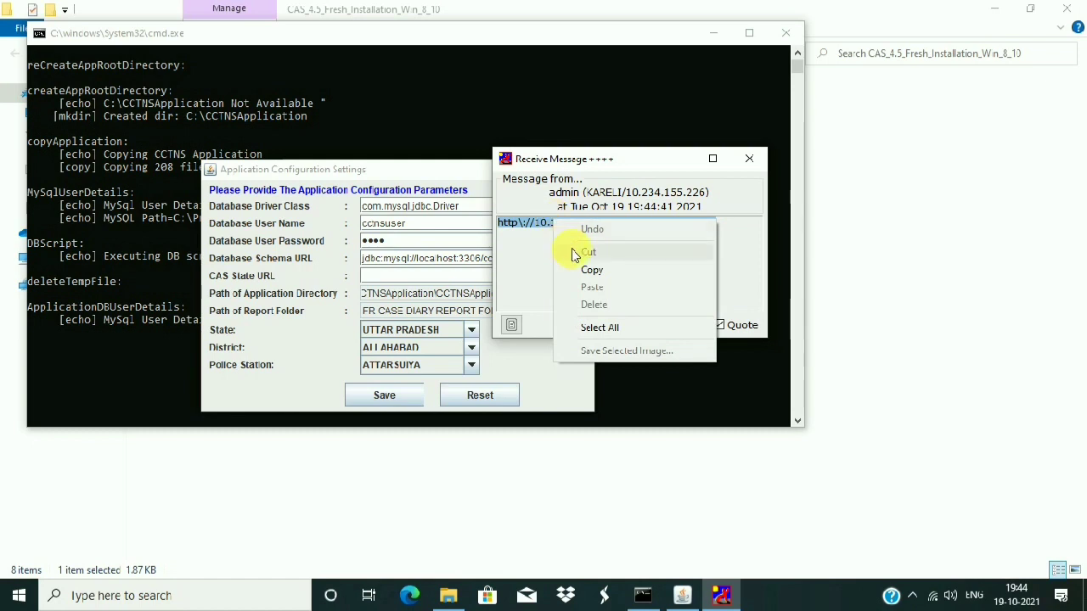
left_click(592, 270)
left_click(425, 276)
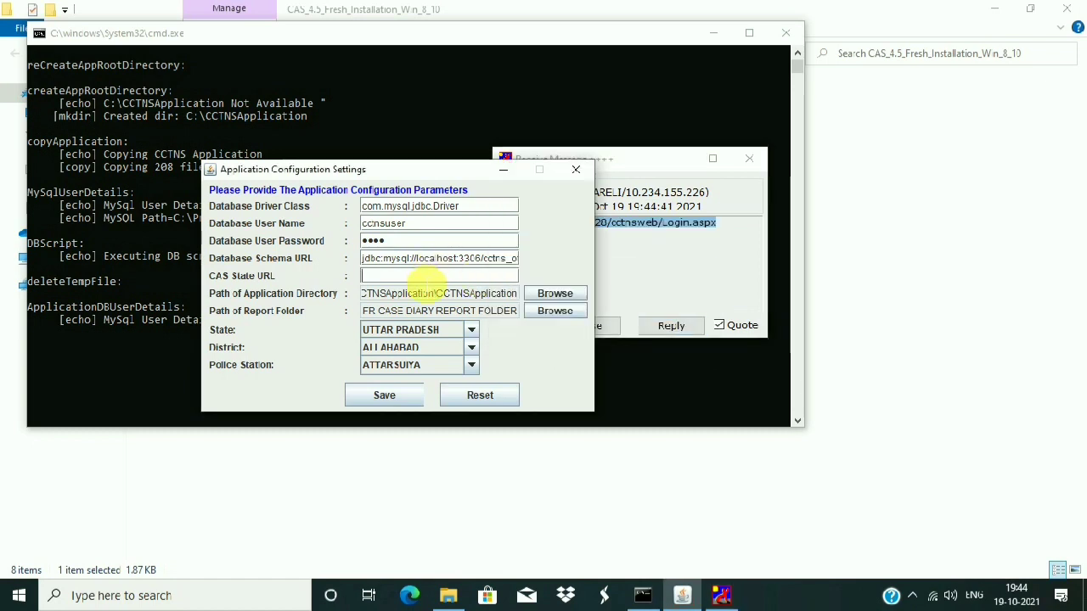
key("ctrl+v")
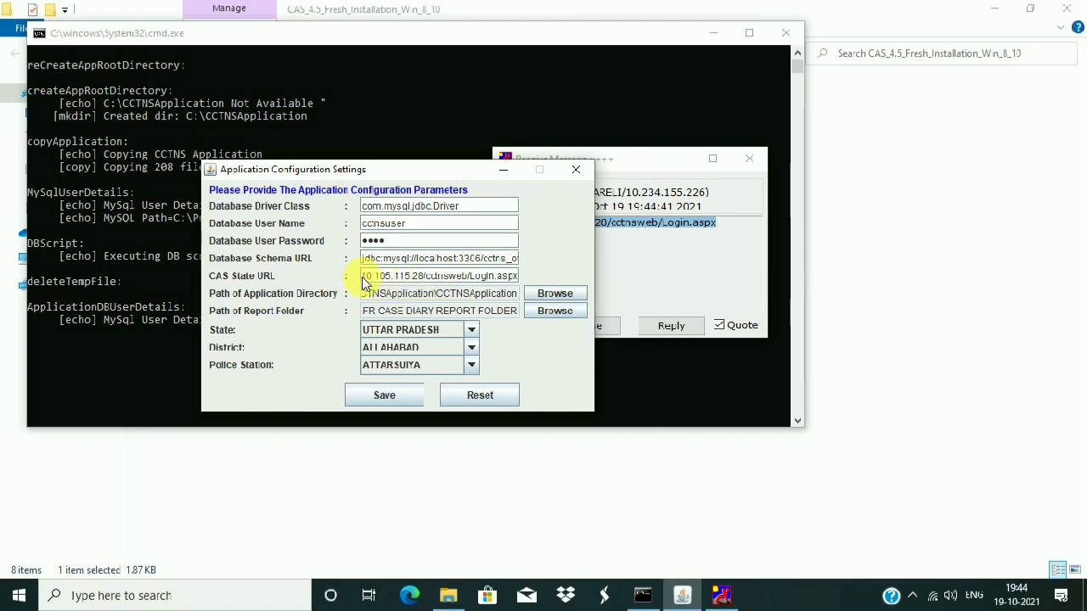
key("super+r")
type("NOTEPAD")
key("Return")
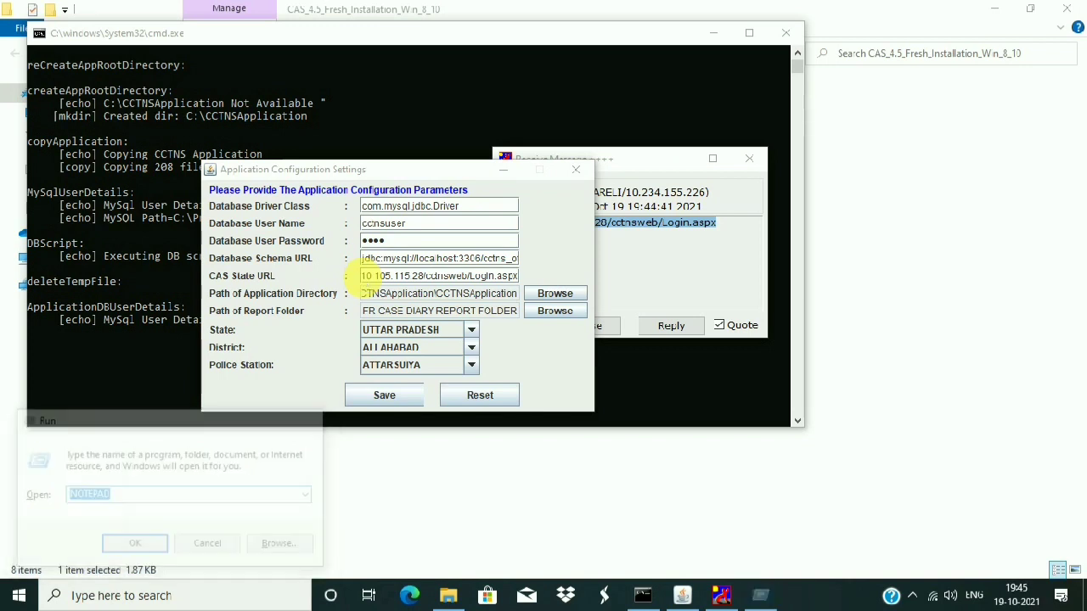
key("ctrl+v")
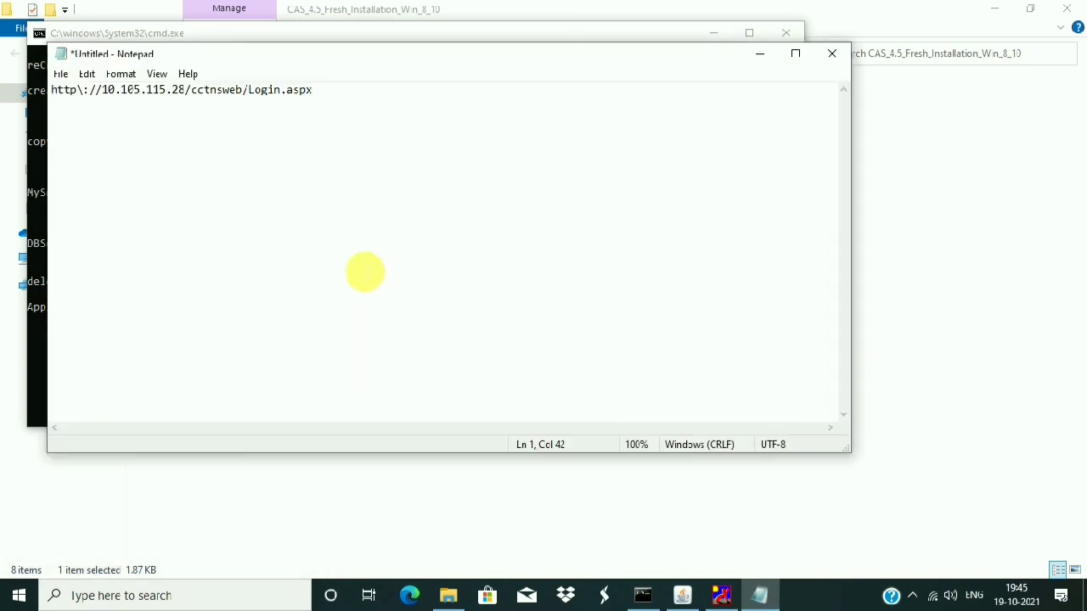
- Enlarge the pasted URL's Notepad font, first to a large size, then to 28
left_click_drag(312, 89, 52, 91)
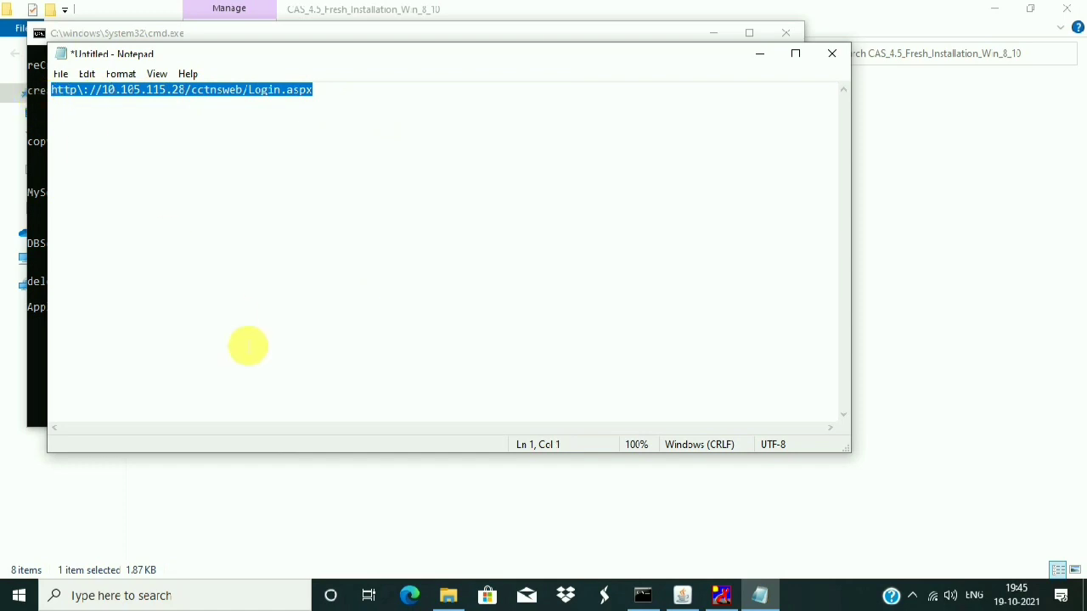
left_click(128, 75)
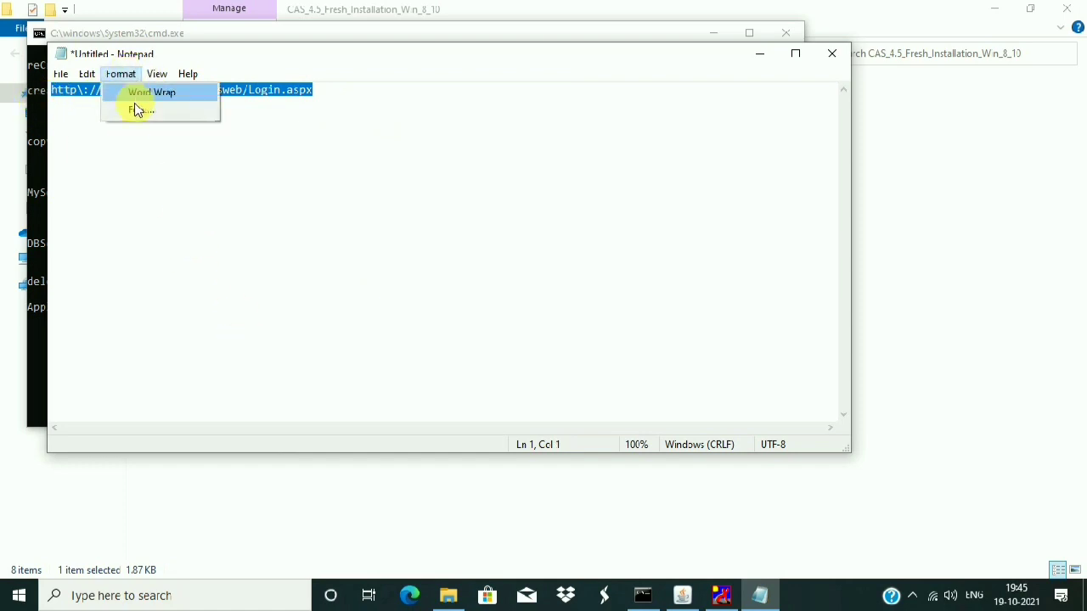
left_click(138, 107)
left_click(365, 295)
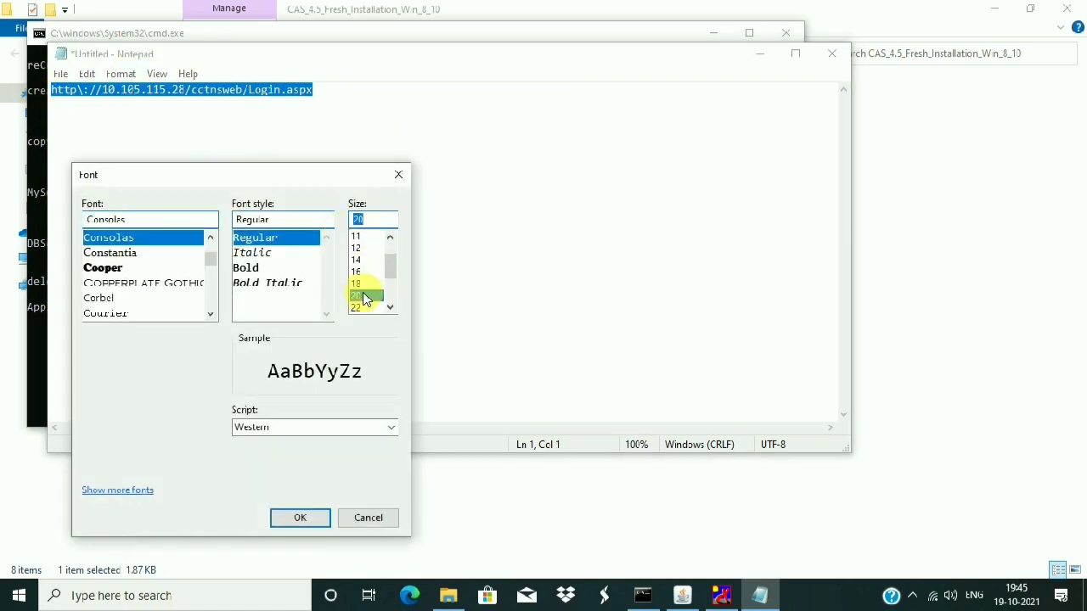
scroll(390, 308, "down", 2)
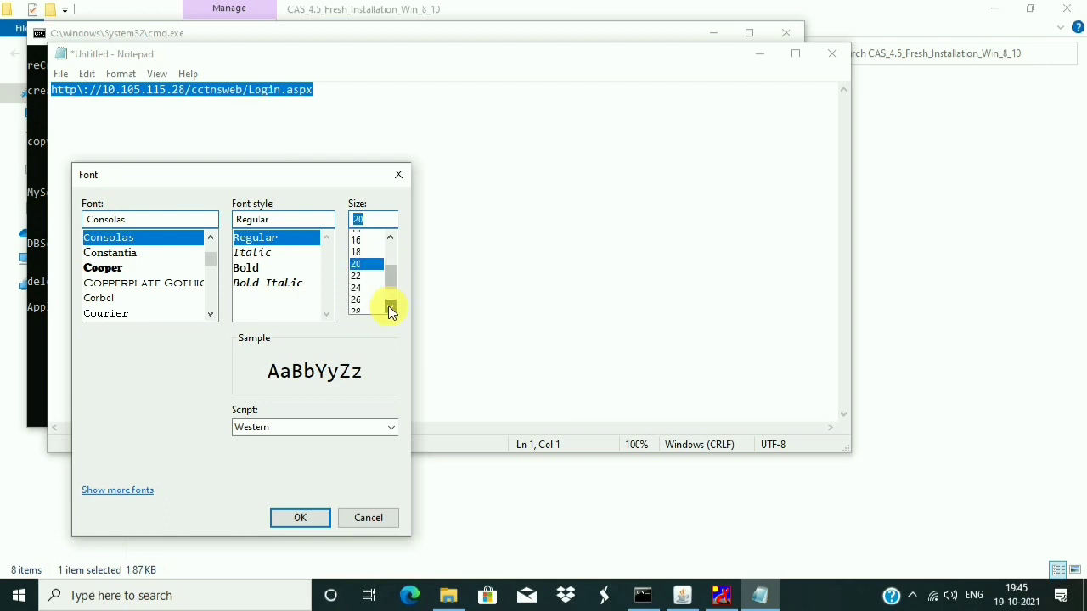
left_click(360, 296)
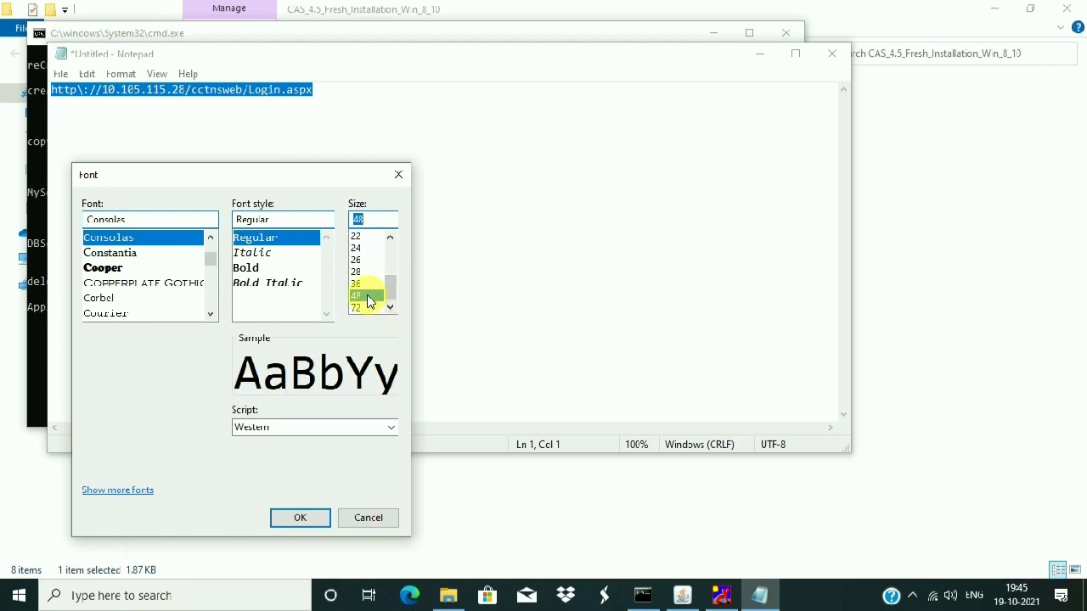
left_click(323, 518)
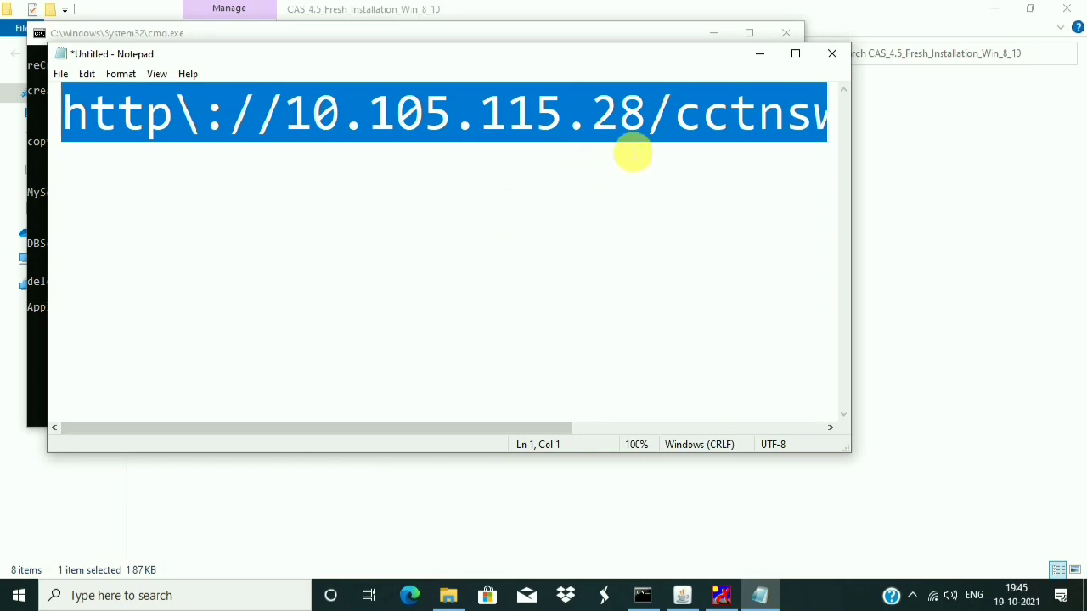
left_click(119, 75)
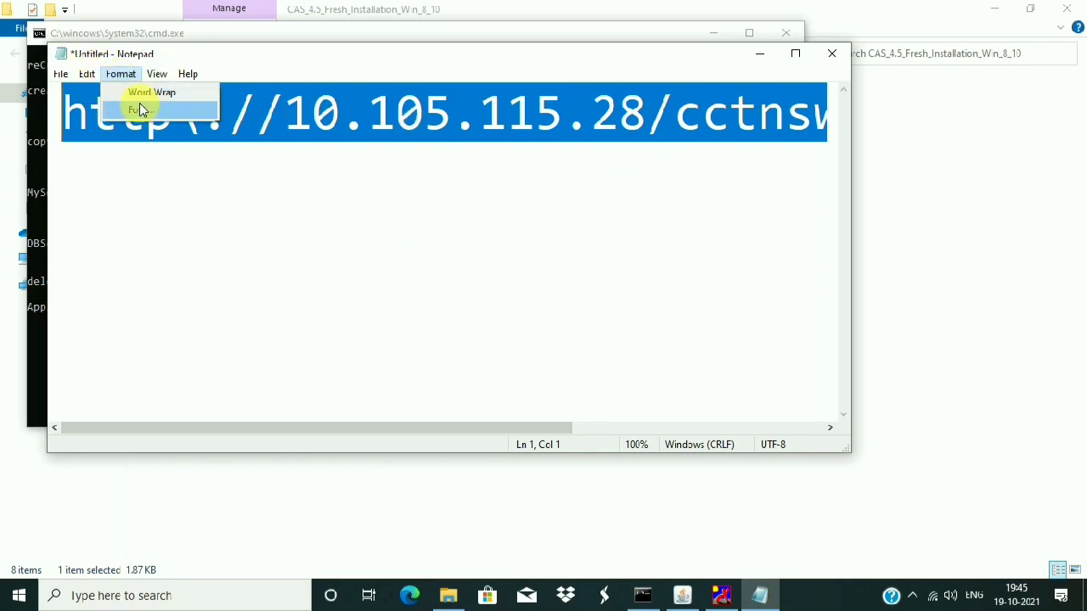
left_click(138, 105)
left_click(360, 271)
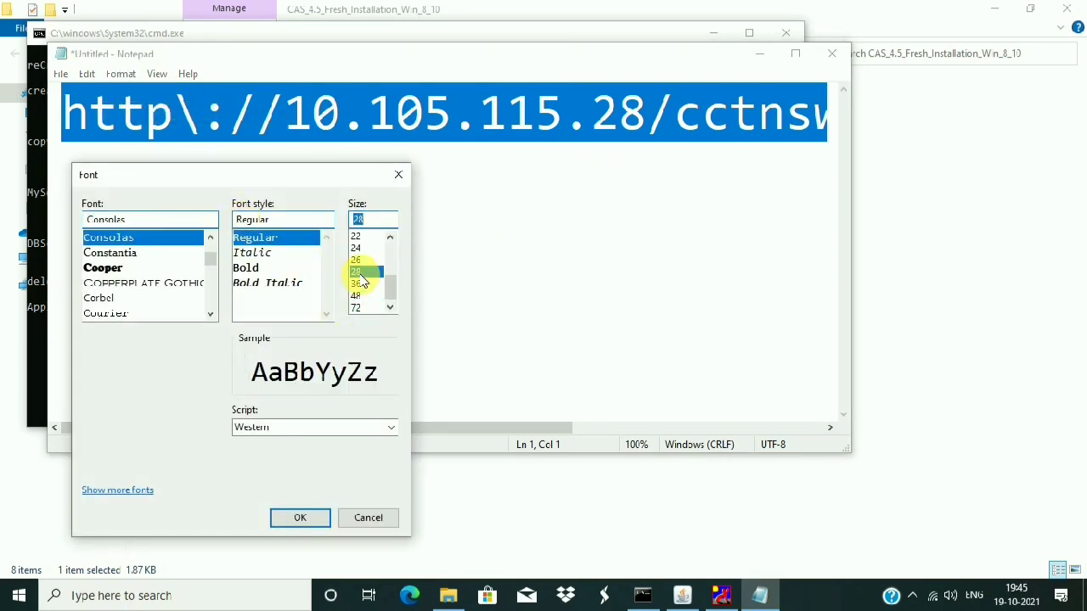
left_click(306, 517)
- Select the URL line, then close the untitled note without saving
left_click(243, 209)
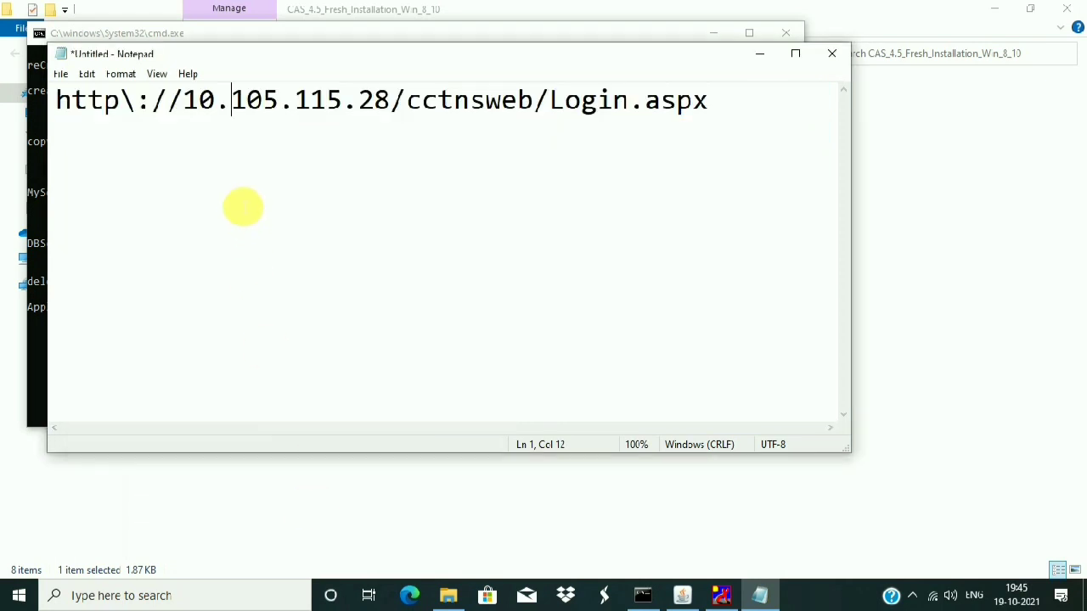
left_click_drag(56, 100, 819, 63)
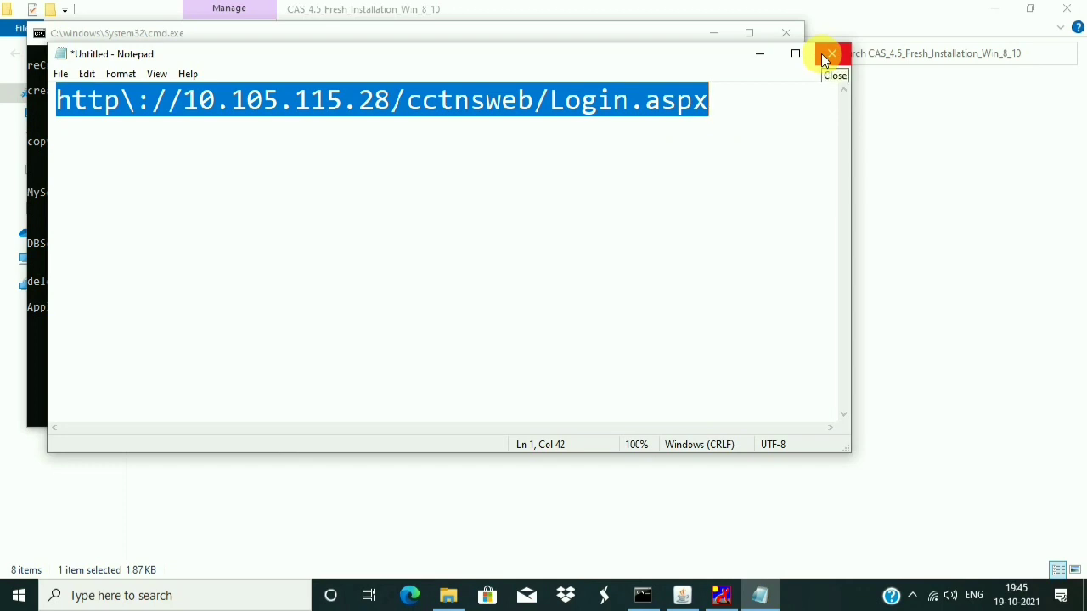
left_click(825, 58)
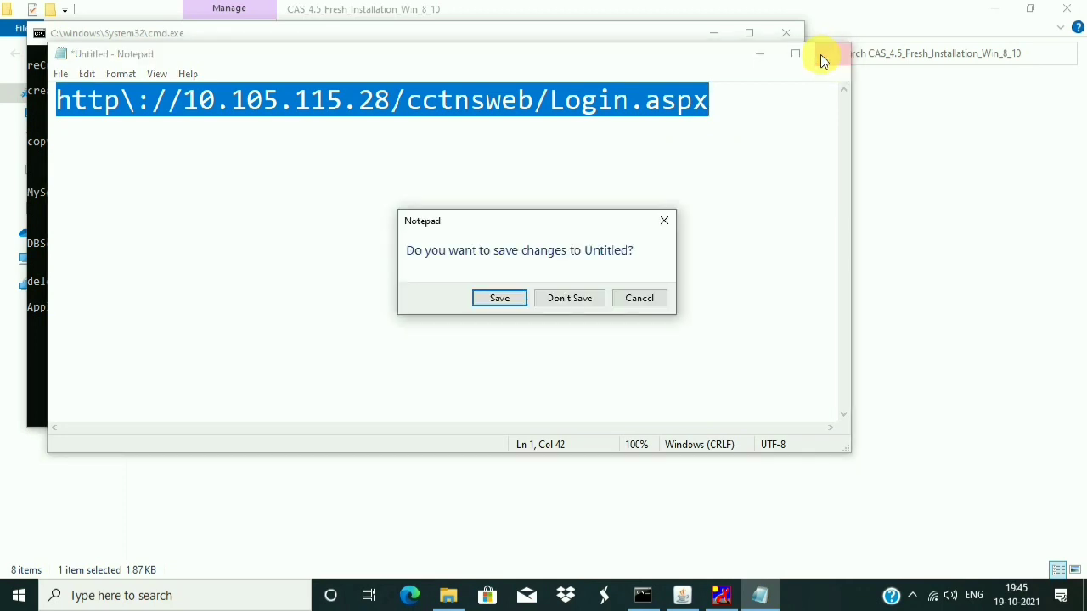
left_click(563, 300)
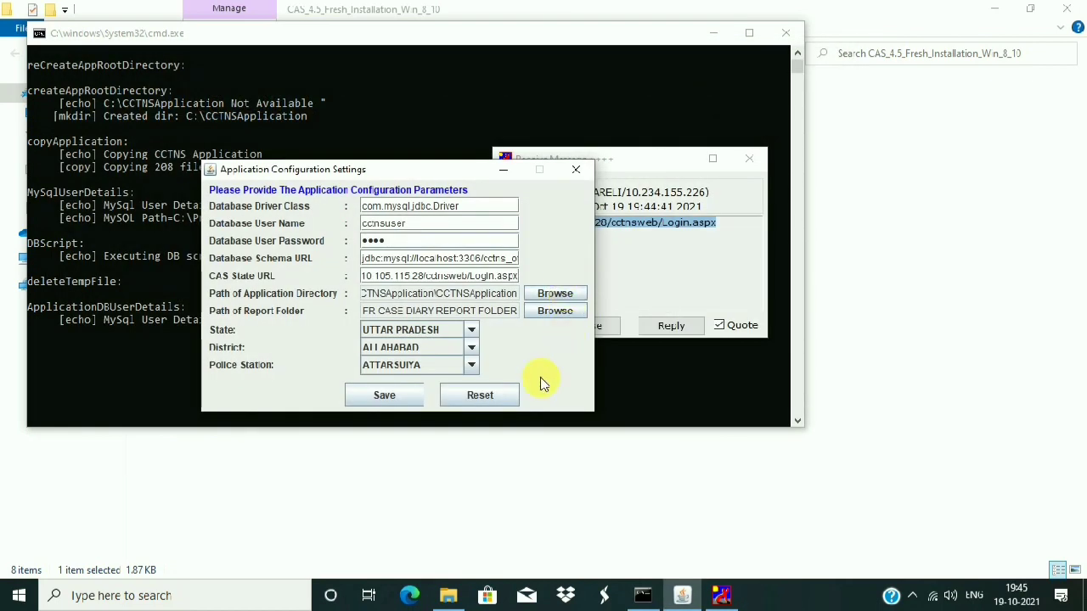
- Save the configuration and acknowledge the police station ID 31623001 and saved-configuration messages
left_click(749, 159)
left_click(388, 398)
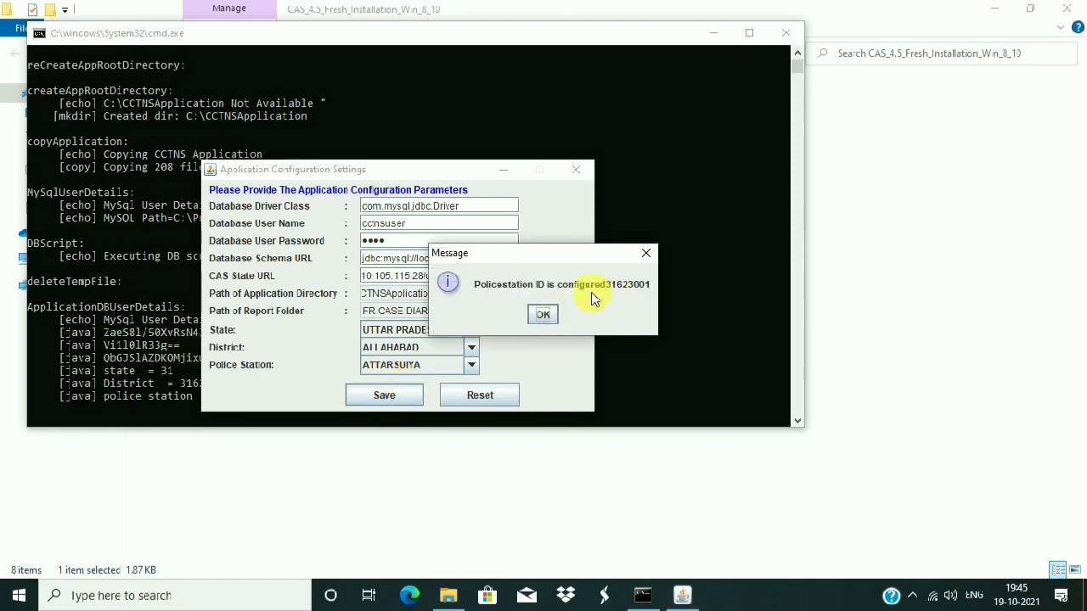
left_click(543, 317)
left_click(545, 317)
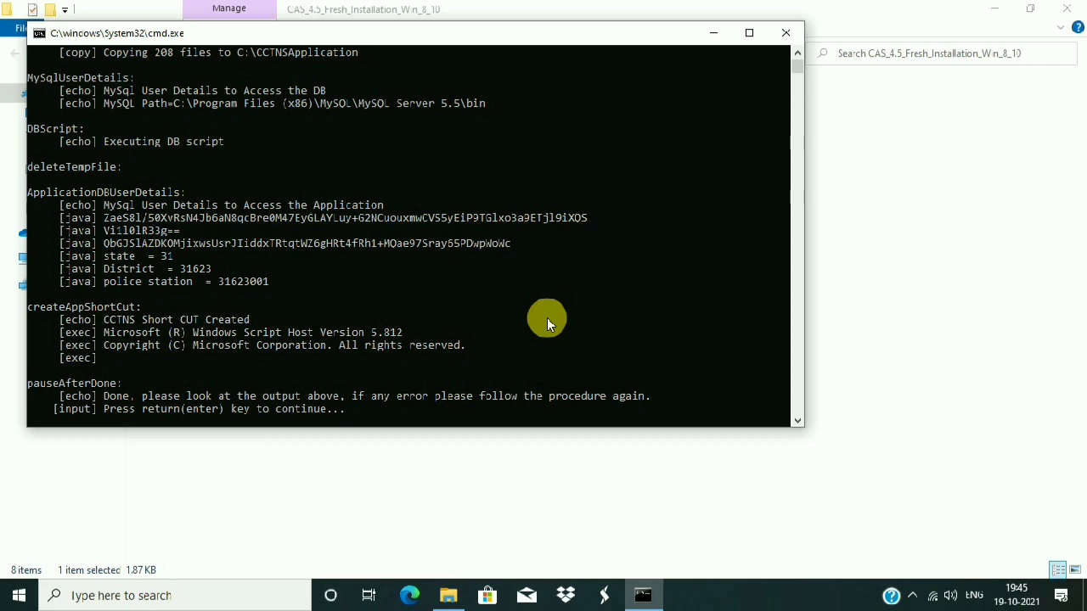
- Close the finished installer, minimise the install folder, and dismiss the connection and Java launcher errors
key("Return")
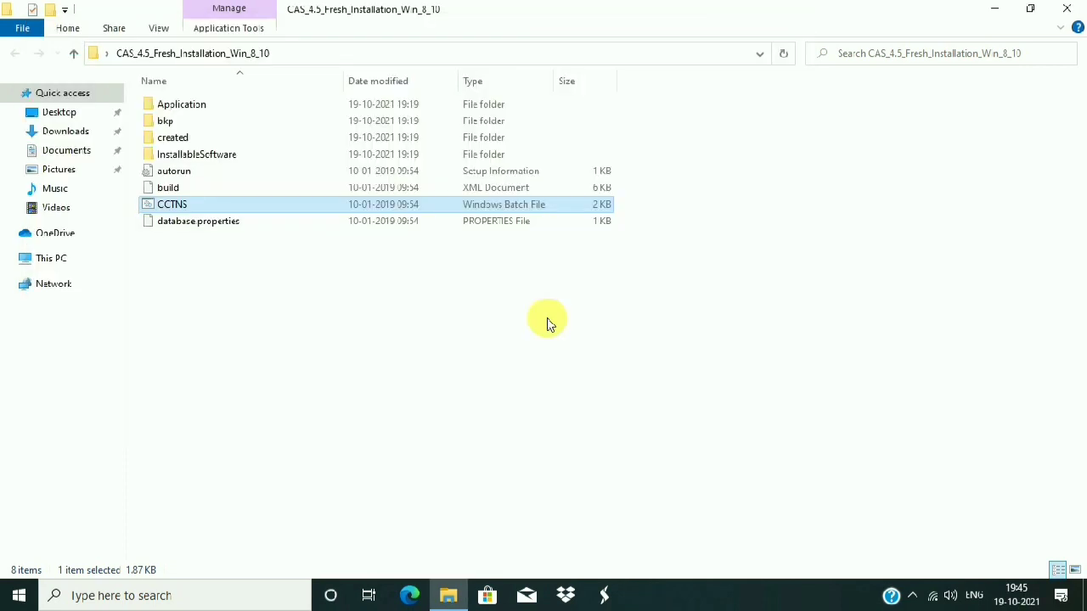
left_click(996, 9)
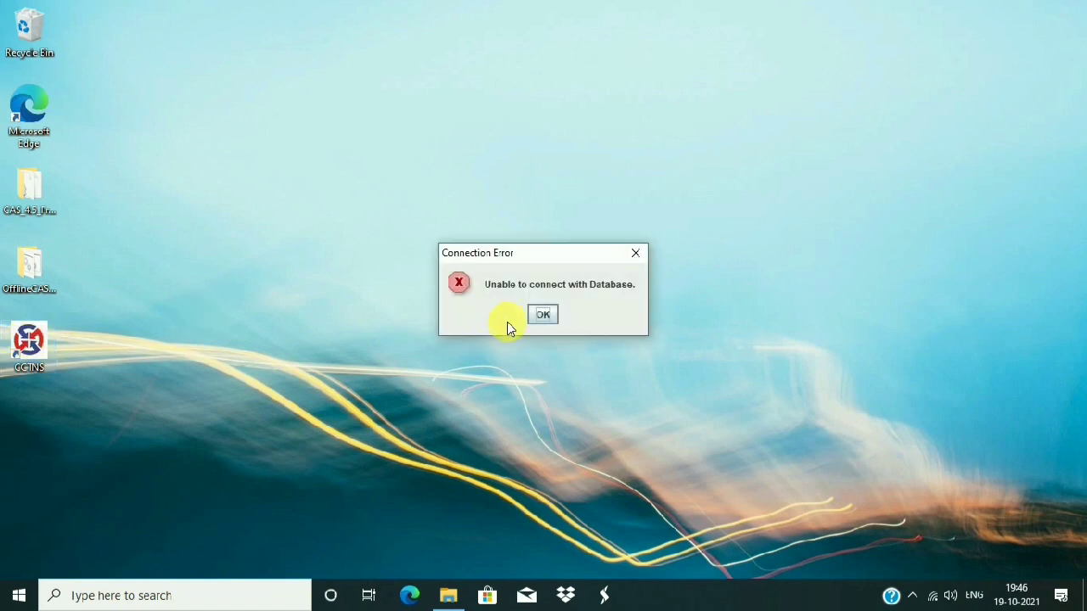
left_click(542, 315)
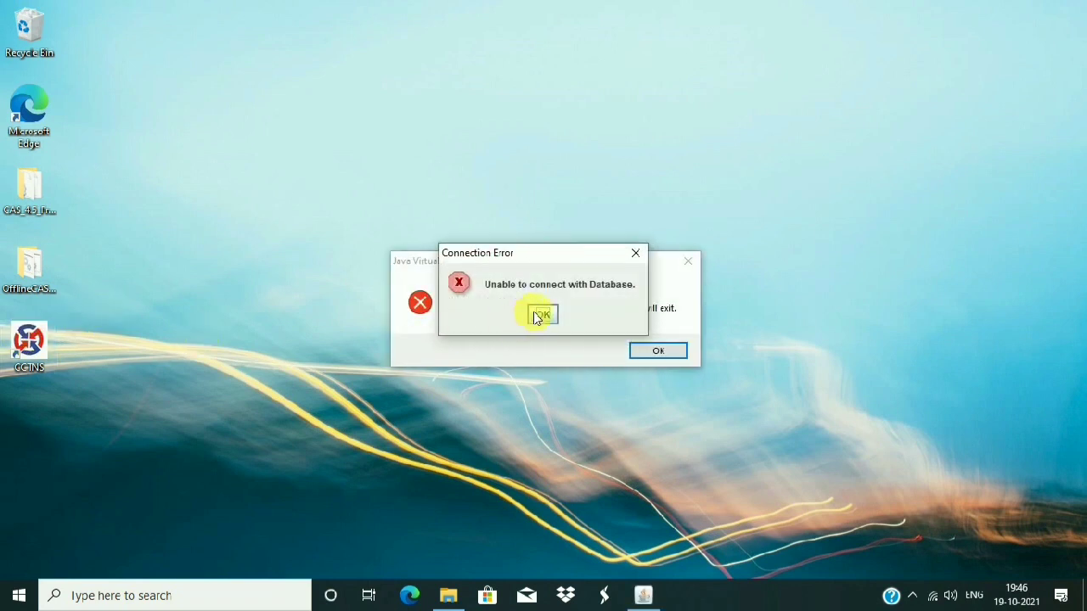
left_click(539, 313)
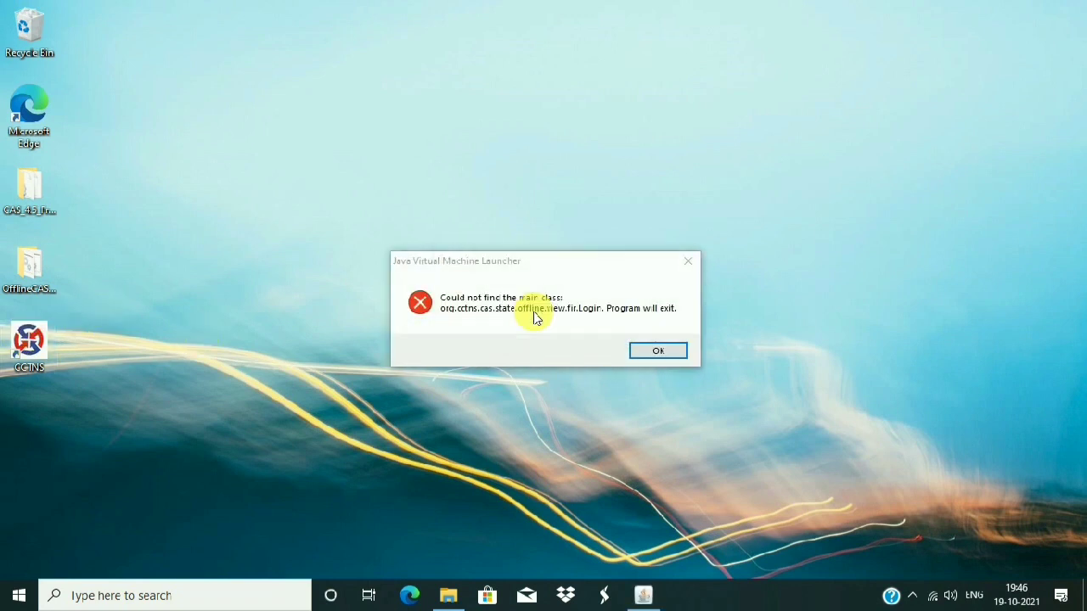
left_click(663, 363)
left_click(661, 352)
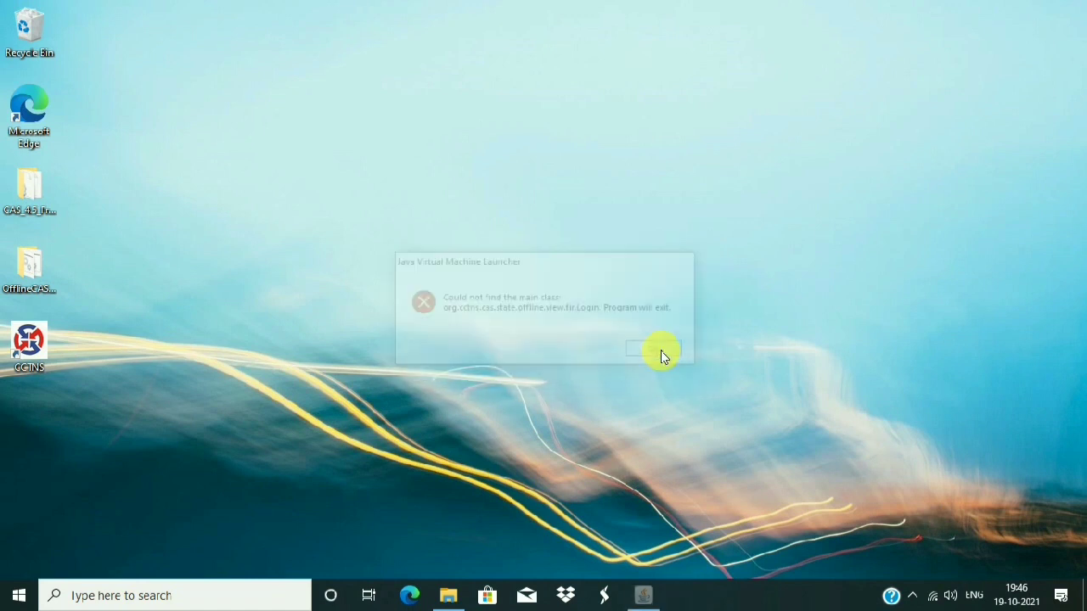
right_click(482, 139)
left_click(520, 187)
left_click(75, 597)
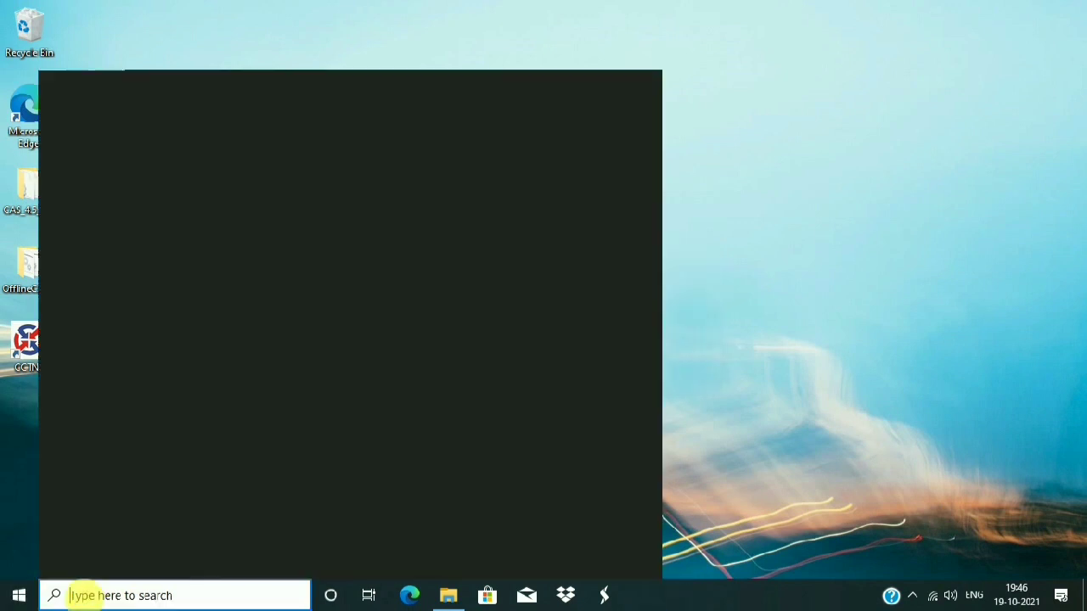
type("MYSQL")
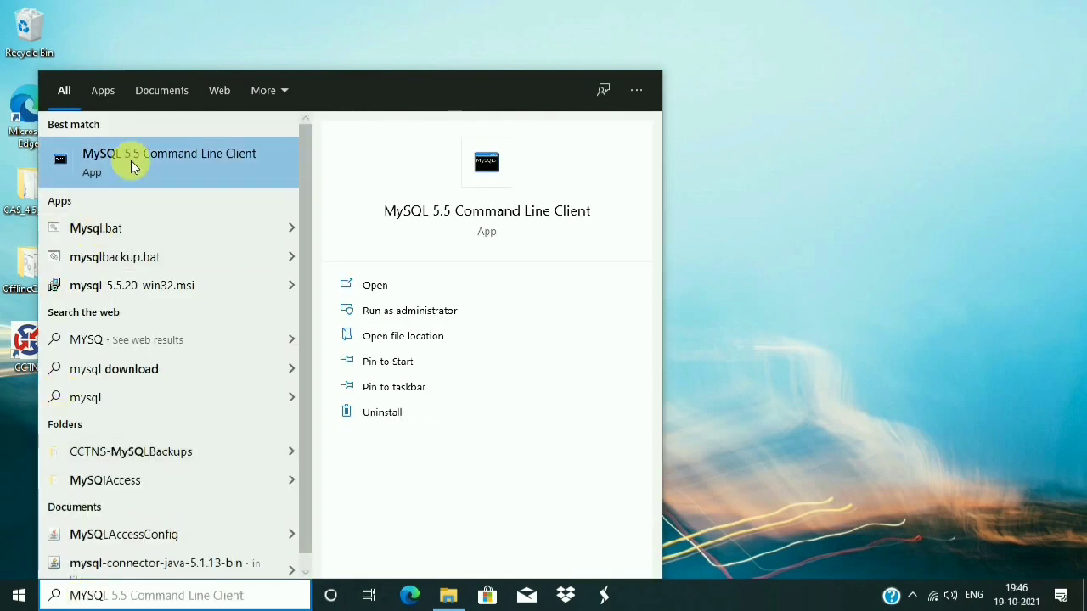
left_click(133, 158)
left_click(134, 155)
type("root")
key("Return")
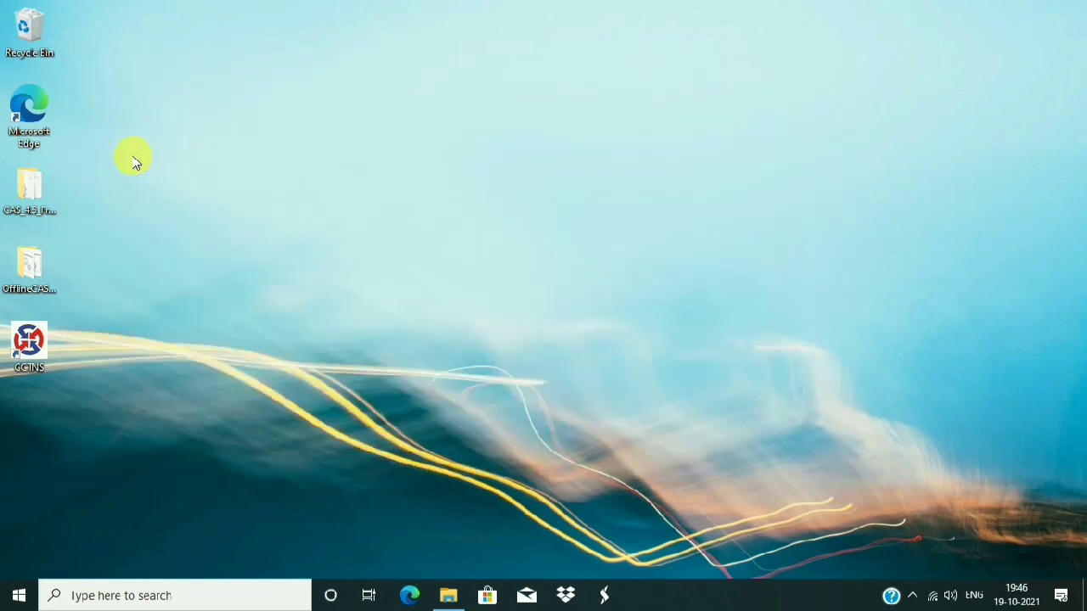
left_click(155, 599)
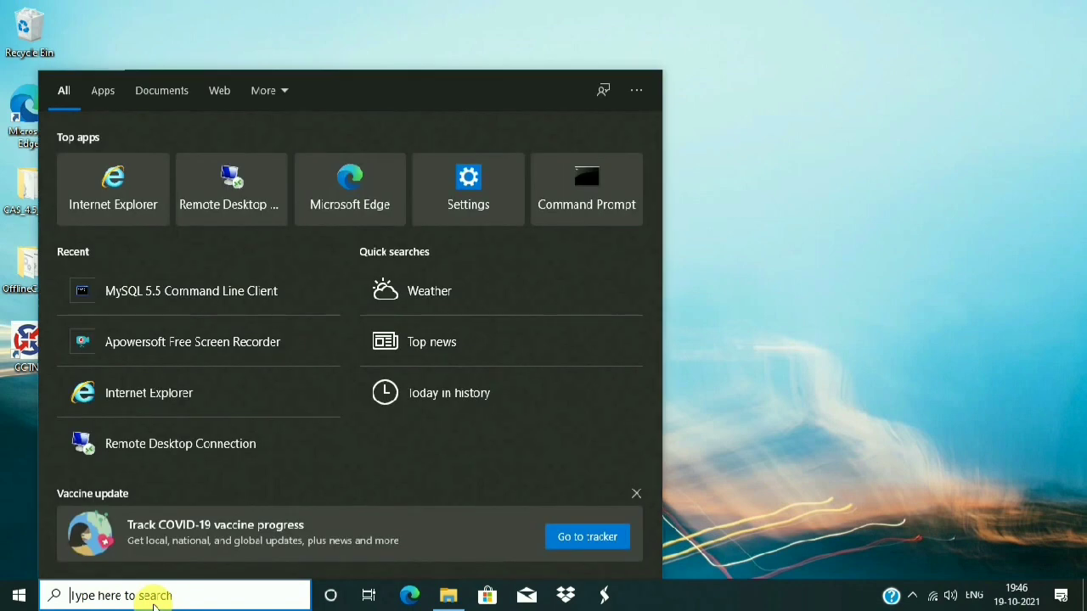
type("my")
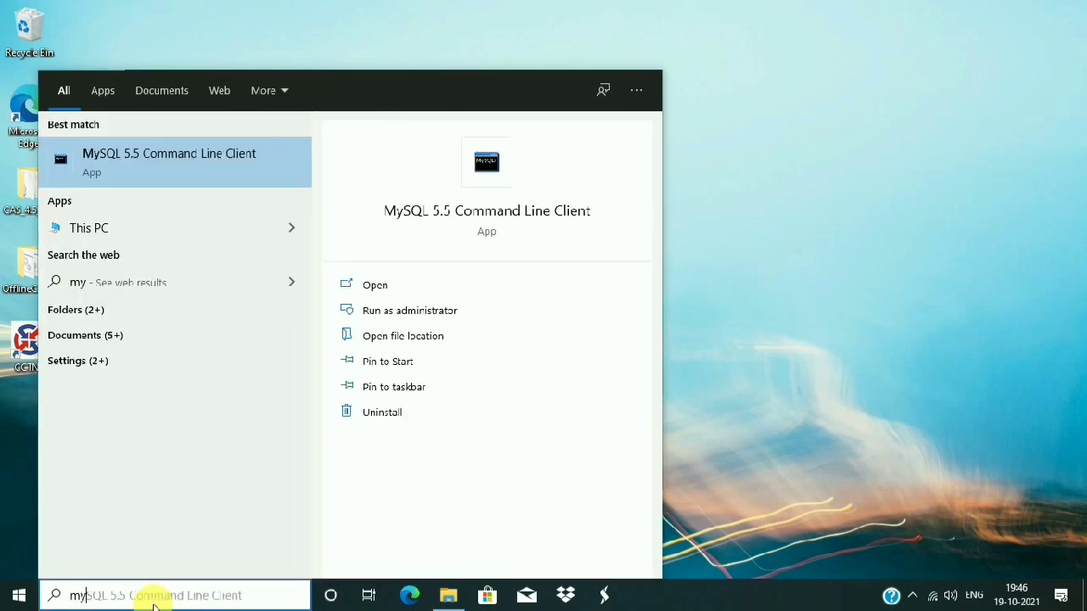
left_click(188, 168)
type("root")
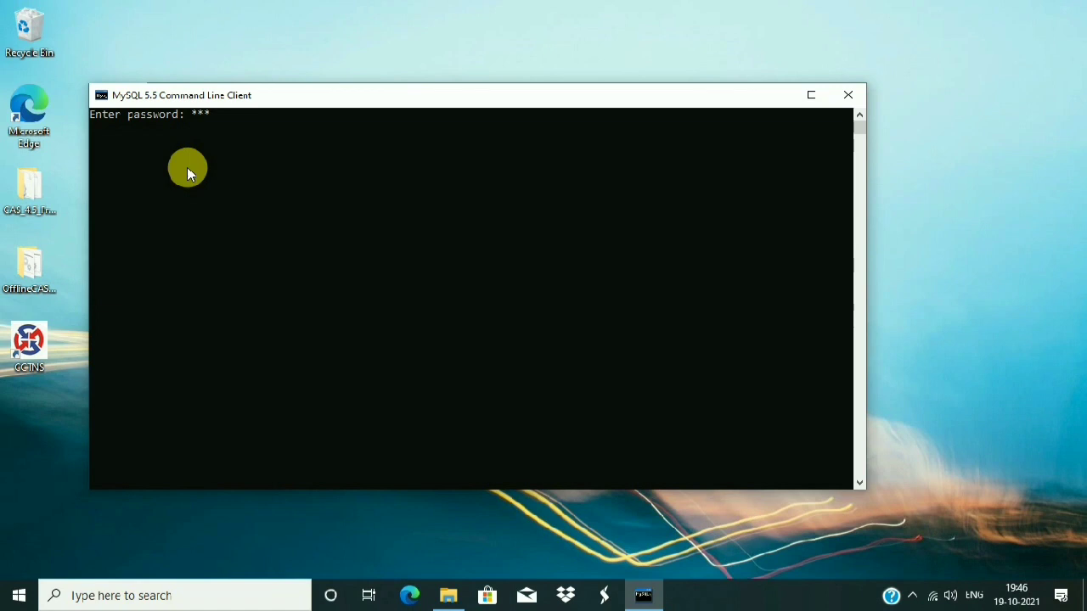
key("Return")
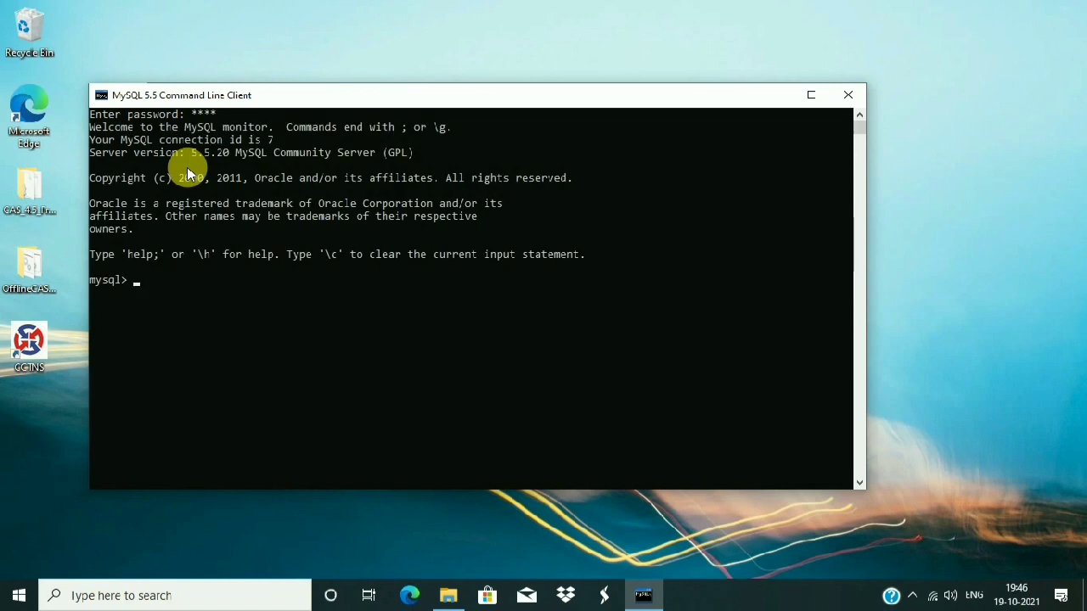
type("restore karre ke liye")
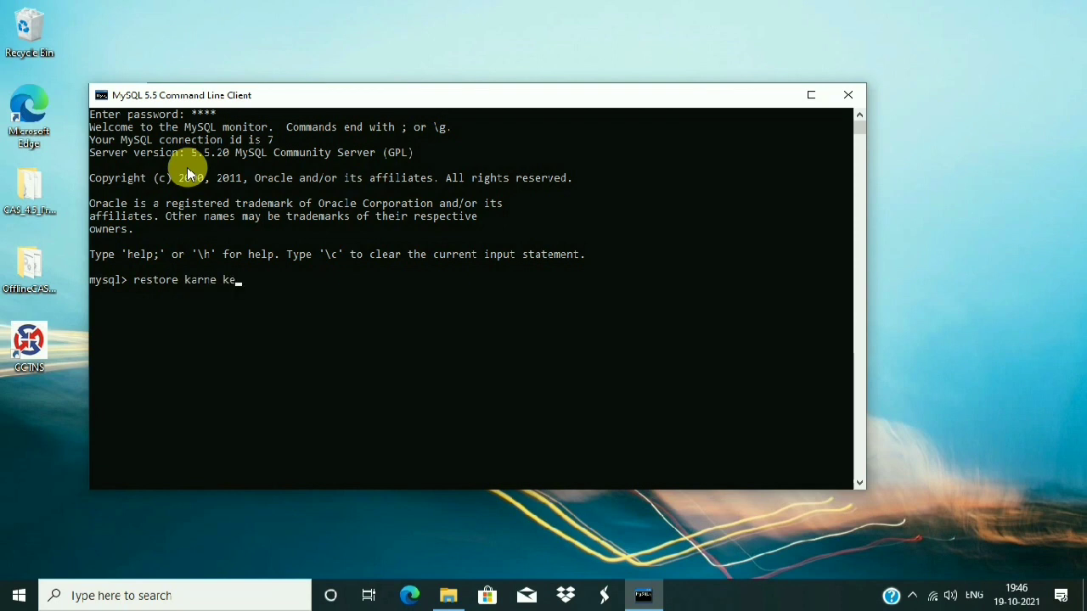
key("BackSpace")
key("BackSpace")
key("BackSpace")
key("BackSpace")
key("BackSpace")
key("BackSpace")
key("BackSpace")
key("BackSpace")
key("BackSpace")
key("BackSpace")
key("BackSpace")
key("BackSpace")
key("BackSpace")
key("BackSpace")
key("BackSpace")
key("BackSpace")
key("BackSpace")
key("BackSpace")
key("BackSpace")
key("BackSpace")
type("\\.")
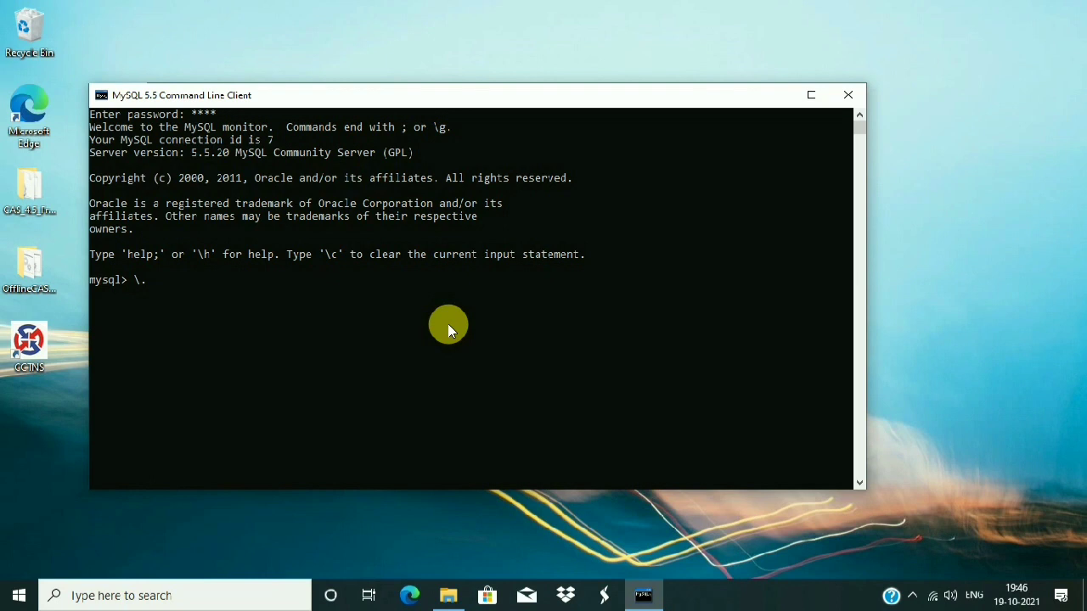
key("BackSpace")
key("BackSpace")
key("BackSpace")
left_click(846, 98)
right_click(316, 113)
left_click(366, 163)
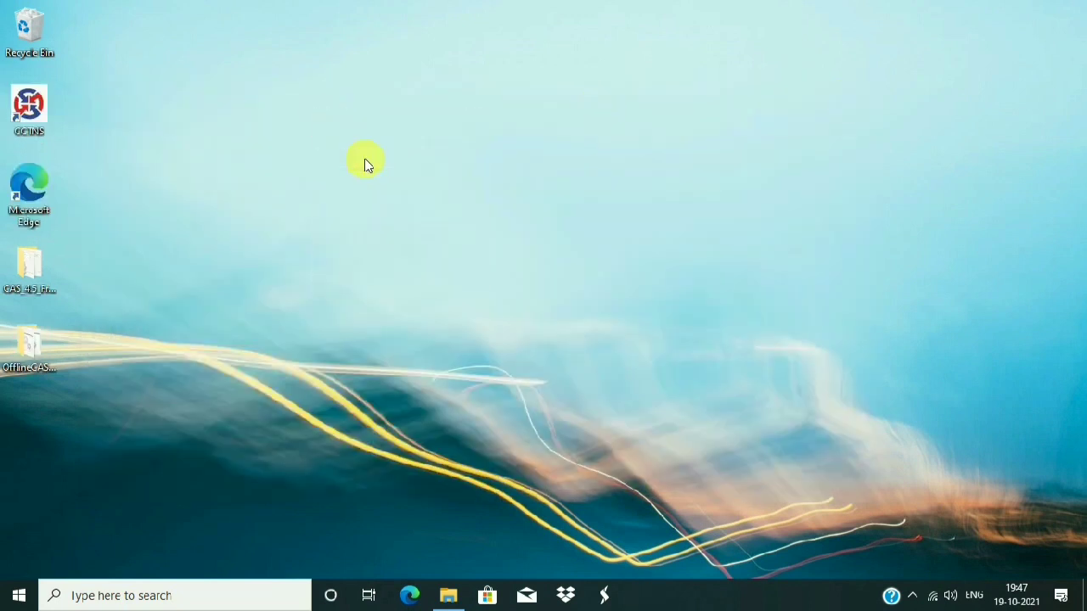